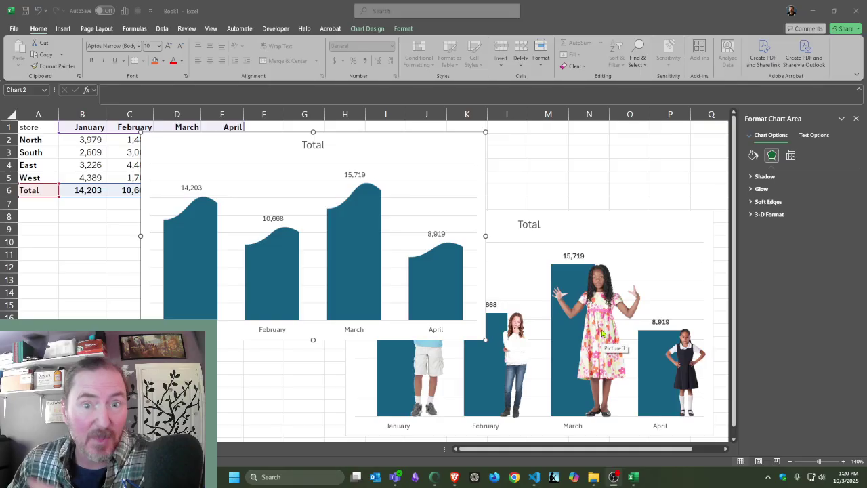
Delete both existing Total charts from the sheet, leaving only the store data table
{"action": "left_click", "coordinate": [430, 148]}
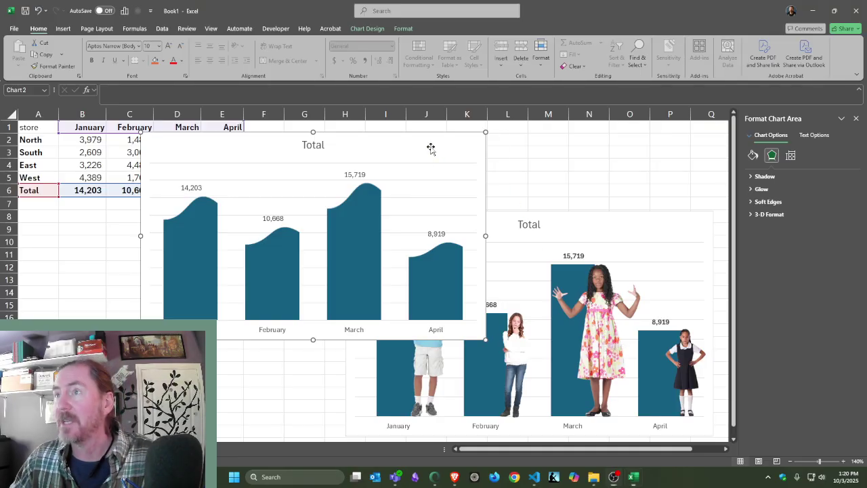
{"action": "key", "text": "Delete"}
{"action": "left_click", "coordinate": [467, 222]}
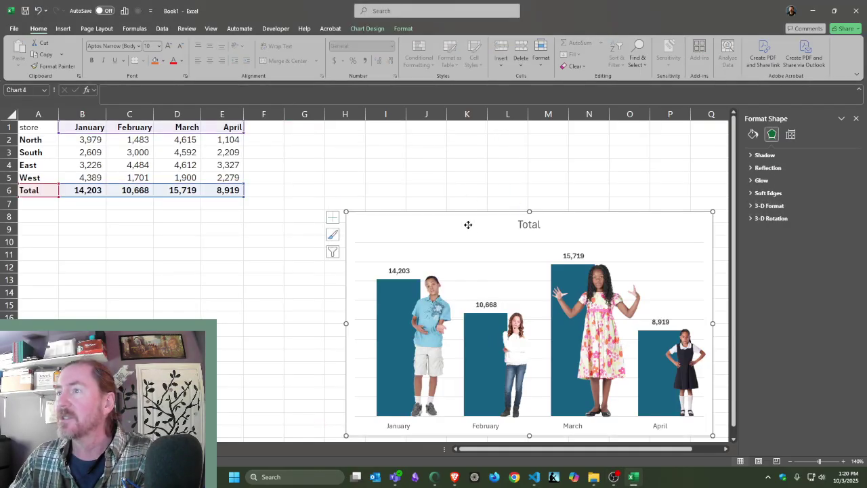
{"action": "key", "text": "Delete"}
{"action": "left_click", "coordinate": [425, 224]}
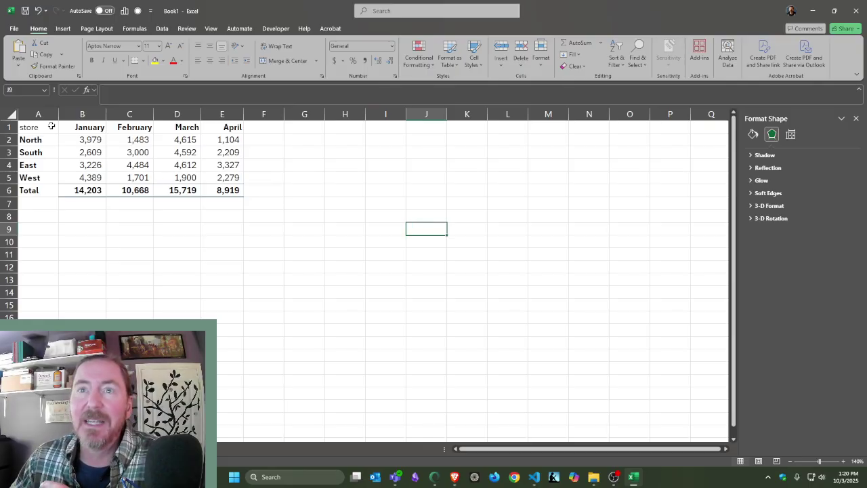
Insert a 2-D clustered column chart from A1:E1 and A6:E6 and place it beside the table
{"action": "left_click_drag", "start_coordinate": [36, 127], "coordinate": [218, 128]}
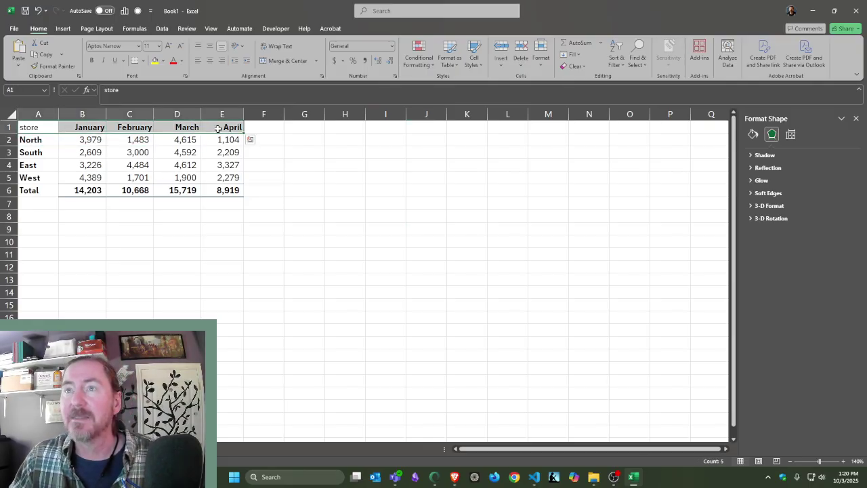
{"action": "left_click_drag", "start_coordinate": [40, 190], "coordinate": [220, 191]}
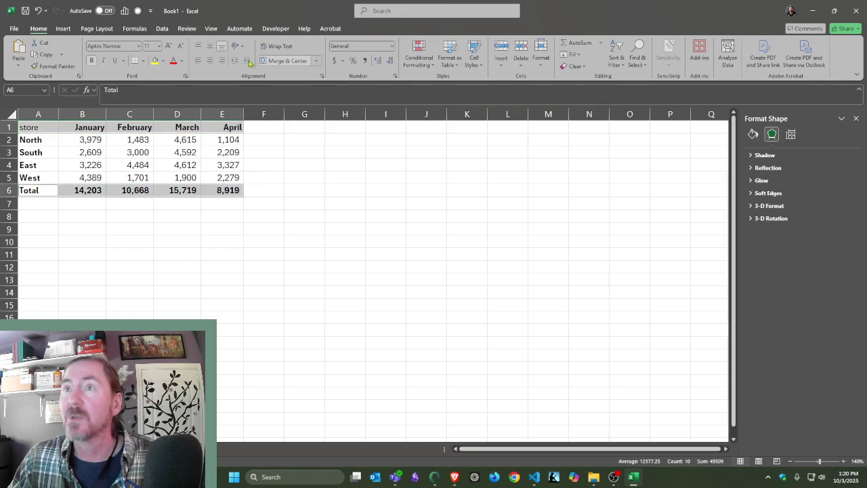
{"action": "left_click", "coordinate": [63, 28]}
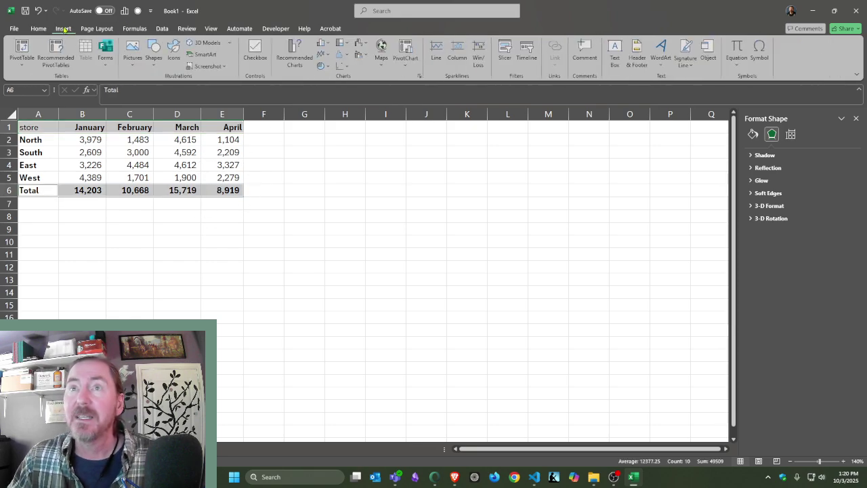
{"action": "left_click", "coordinate": [328, 43]}
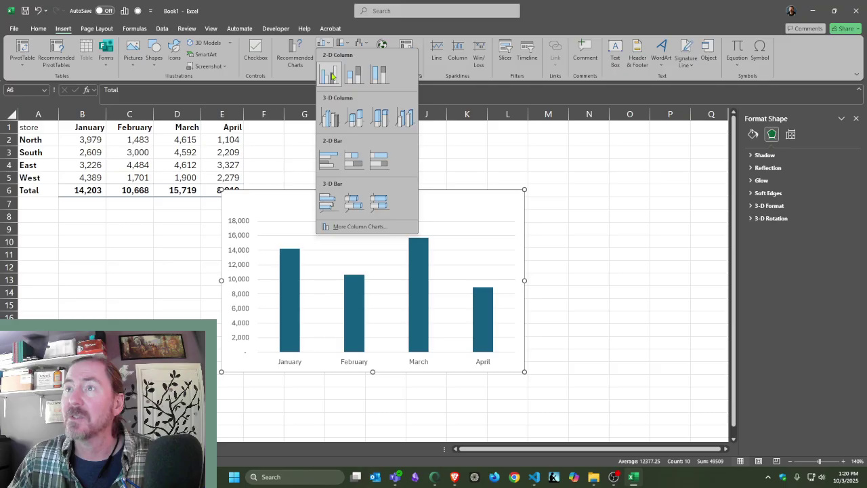
{"action": "left_click", "coordinate": [332, 76]}
{"action": "left_click_drag", "start_coordinate": [406, 205], "coordinate": [476, 155]}
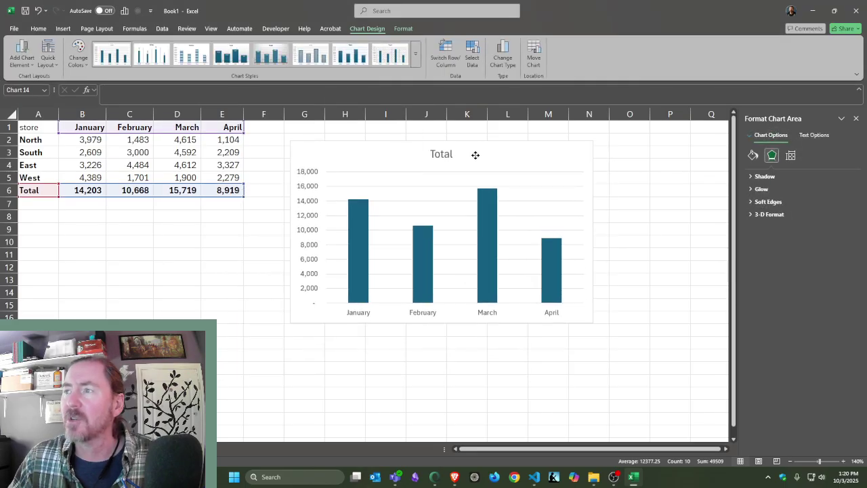
Reduce the gap width of the Total series to widen its columns and shift the chart over to column I
{"action": "left_click", "coordinate": [489, 236]}
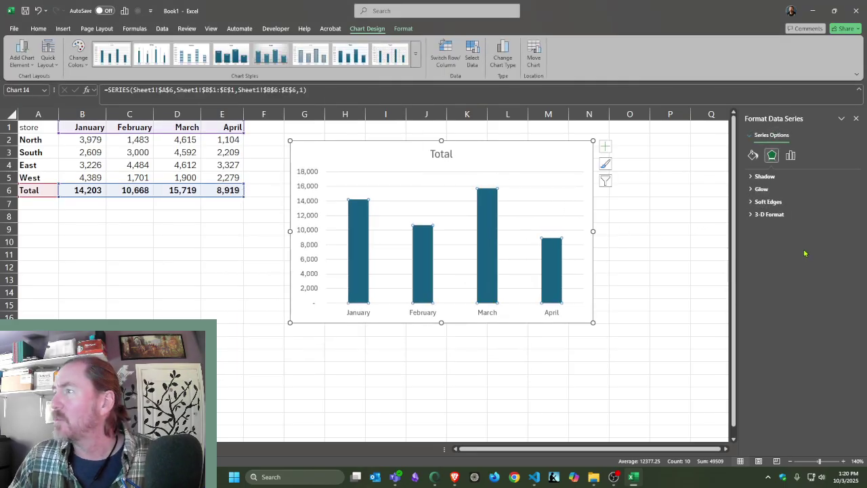
{"action": "left_click", "coordinate": [790, 155]}
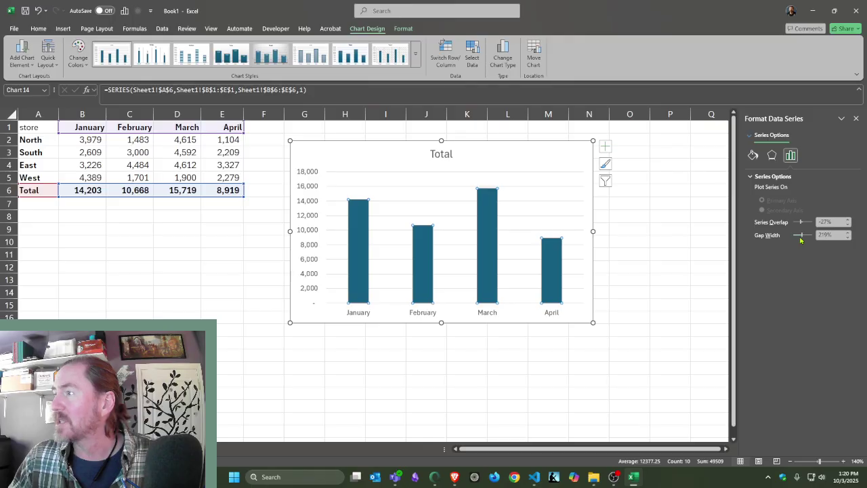
{"action": "left_click_drag", "start_coordinate": [797, 236], "coordinate": [797, 235]}
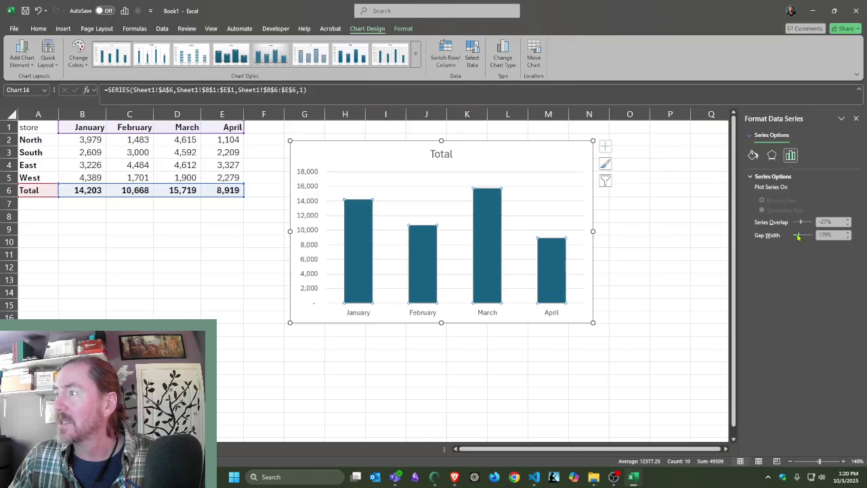
{"action": "left_click_drag", "start_coordinate": [515, 158], "coordinate": [571, 152]}
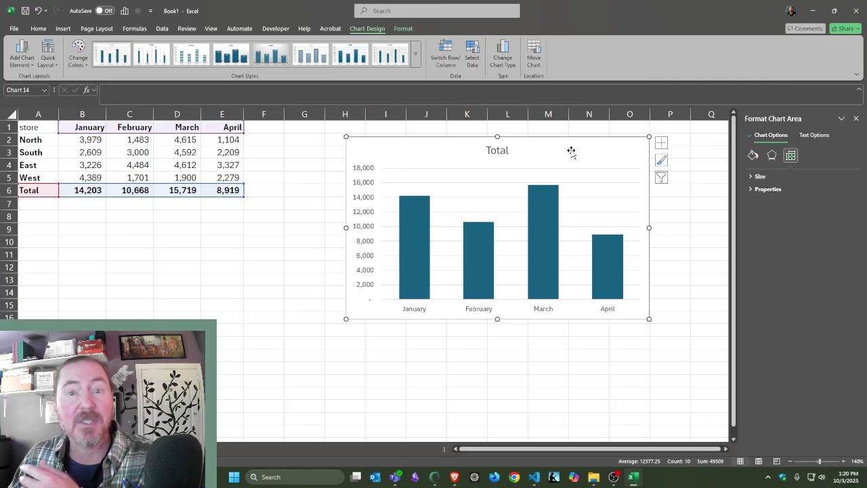
{"action": "left_click", "coordinate": [287, 256]}
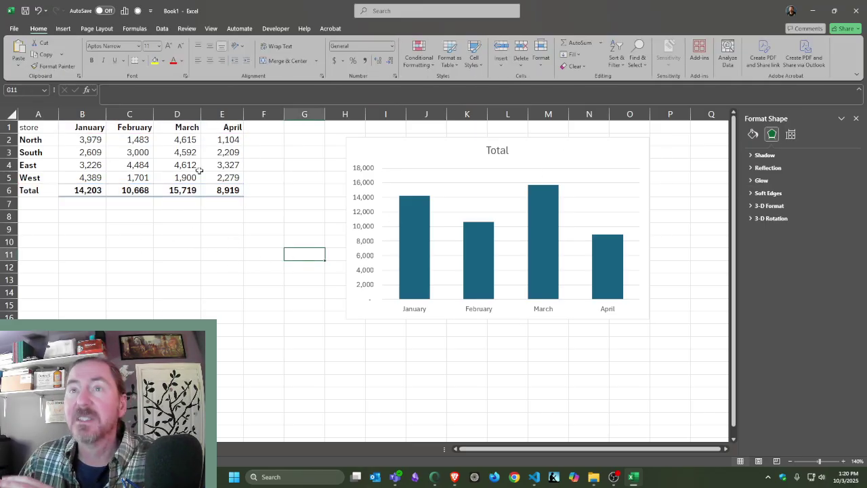
Draw a Flowchart Document shape about 1.16" high and 0.88" wide below the table and rotate it upside down
{"action": "left_click", "coordinate": [63, 28]}
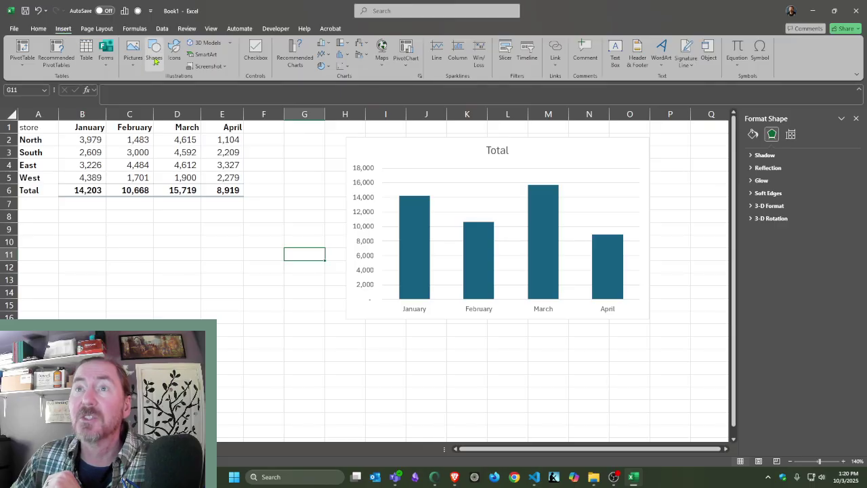
{"action": "left_click", "coordinate": [154, 58]}
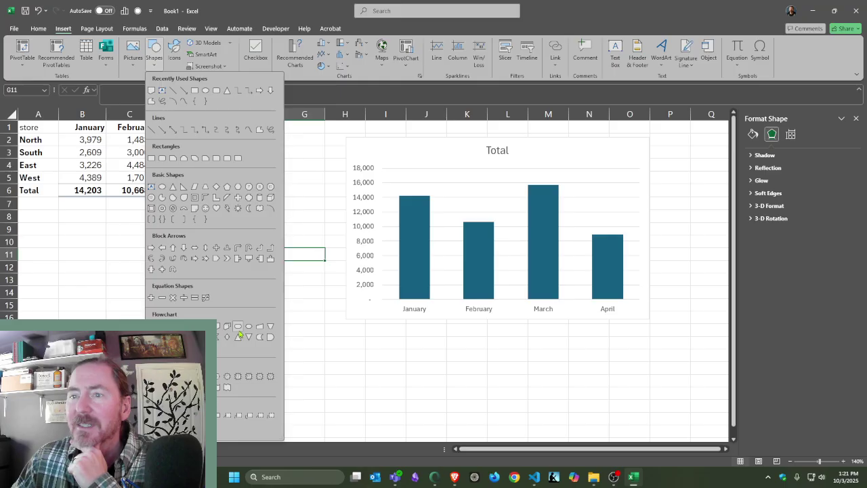
{"action": "left_click", "coordinate": [218, 327]}
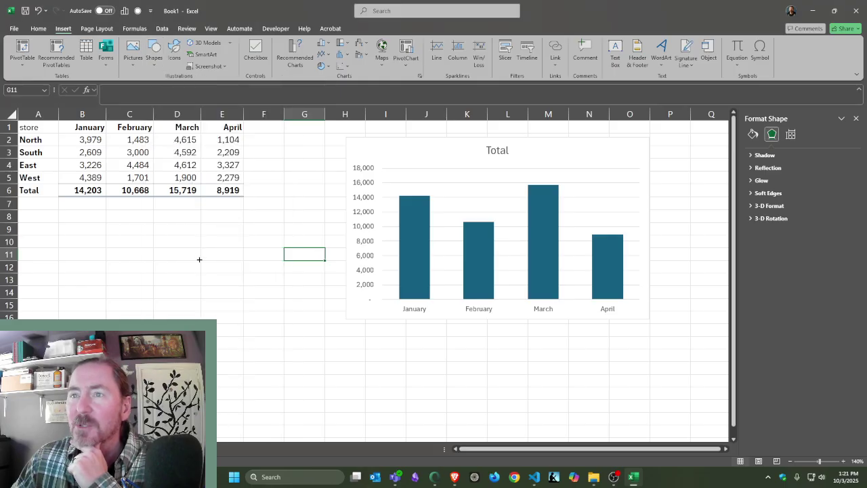
{"action": "left_click_drag", "start_coordinate": [178, 219], "coordinate": [231, 289]}
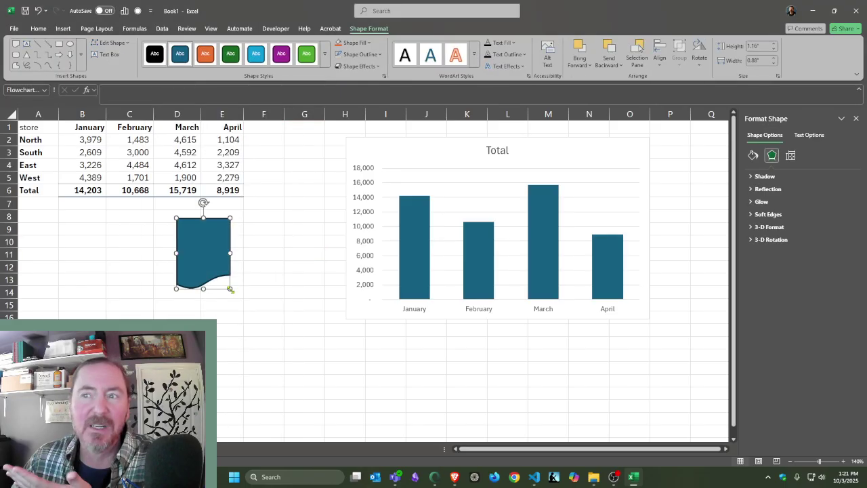
{"action": "mouse_move", "coordinate": [204, 203]}
{"action": "left_mouse_down"}
{"action": "mouse_move", "coordinate": [240, 271]}
{"action": "mouse_move", "coordinate": [202, 286]}
{"action": "left_mouse_up"}
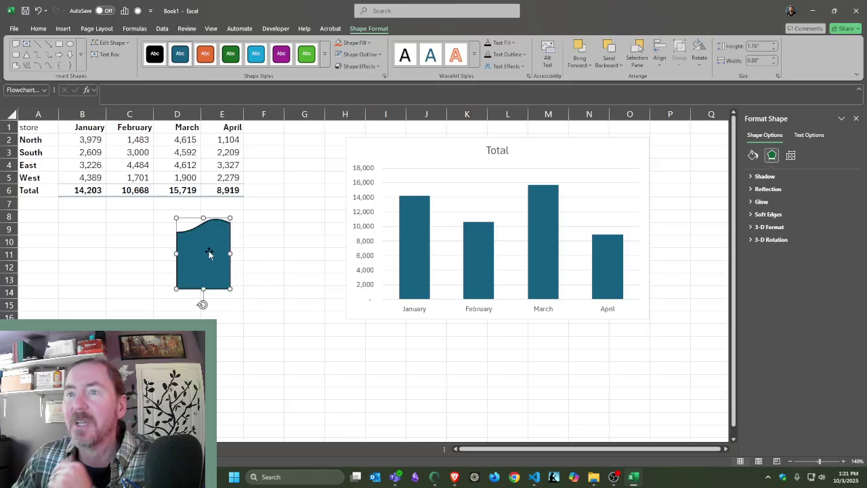
Remove the shape's outline and fill it with a dark shade of the Plum, Accent 5 theme color
{"action": "left_click", "coordinate": [376, 55]}
{"action": "left_click", "coordinate": [351, 224]}
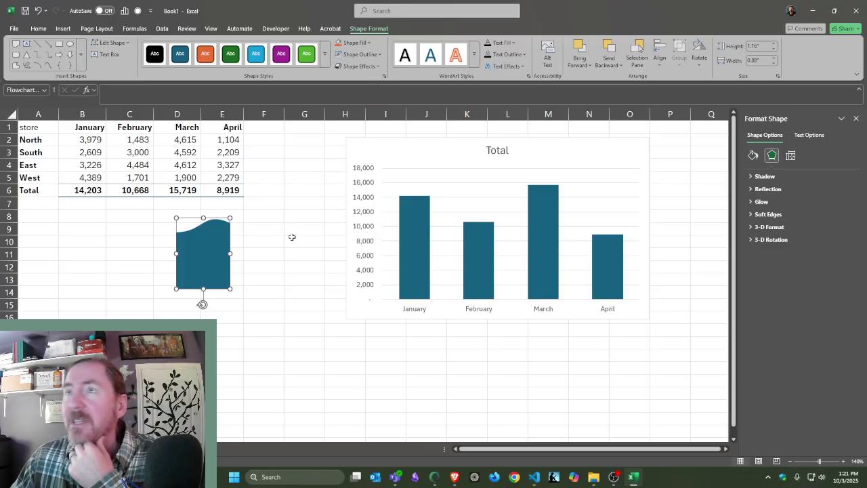
{"action": "left_click", "coordinate": [361, 44]}
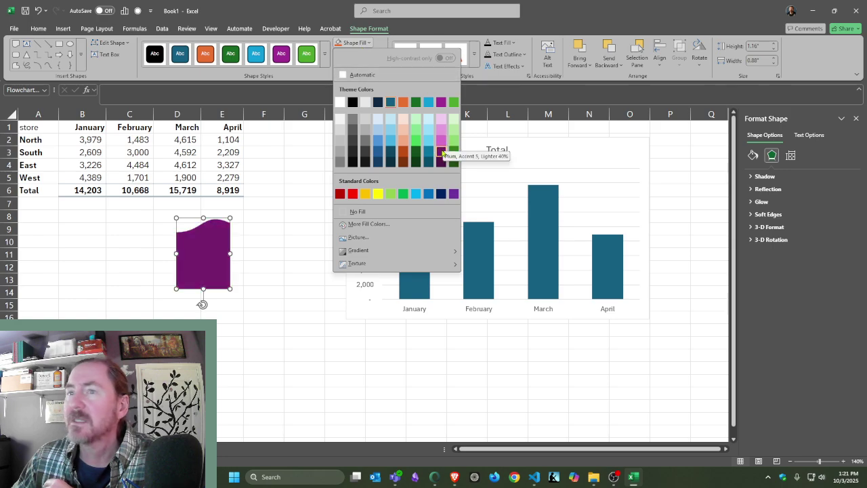
{"action": "left_click", "coordinate": [440, 151]}
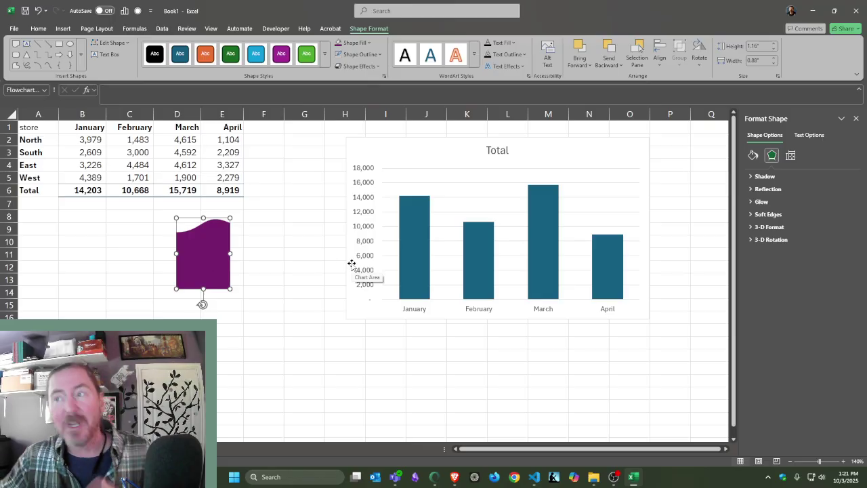
Resize the wavy shape to about 1.59" high and 0.57" wide against the March column, returning it below the table
{"action": "left_click_drag", "start_coordinate": [203, 256], "coordinate": [543, 238]}
{"action": "left_click_drag", "start_coordinate": [516, 271], "coordinate": [540, 271]}
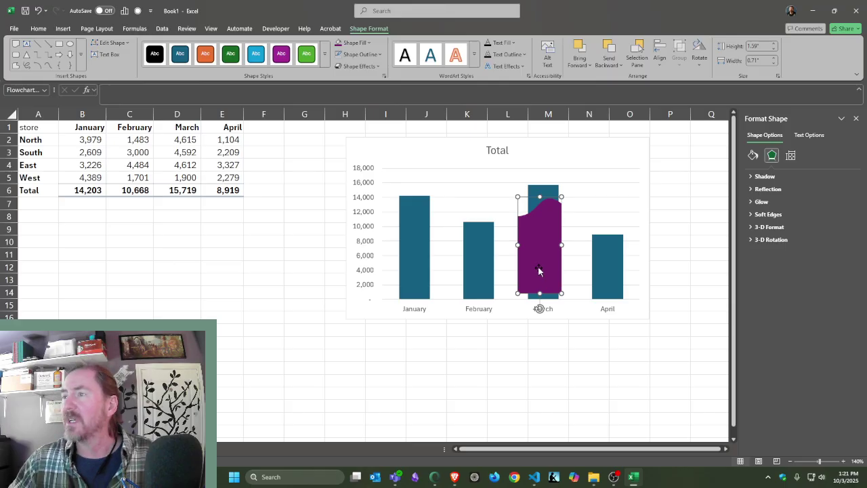
{"action": "left_click_drag", "start_coordinate": [541, 266], "coordinate": [199, 268]}
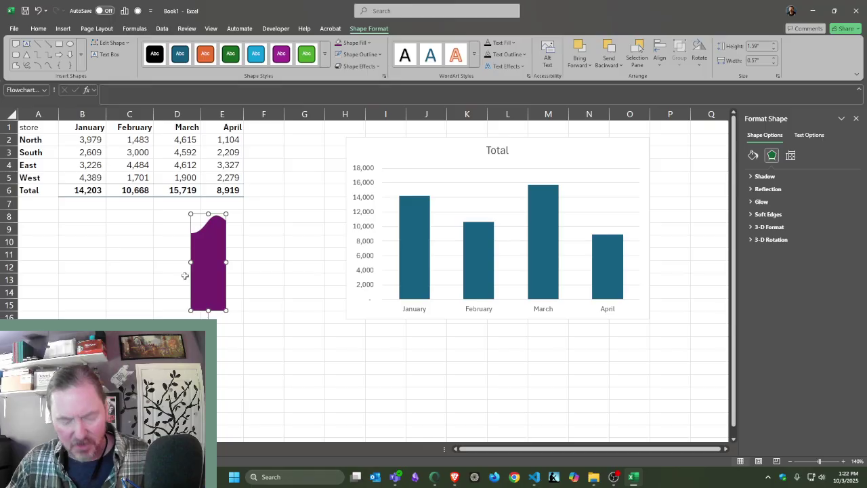
Paste the copied plum shape into the chart's Total series, and delete the original shape from the sheet
{"action": "left_click", "coordinate": [416, 253]}
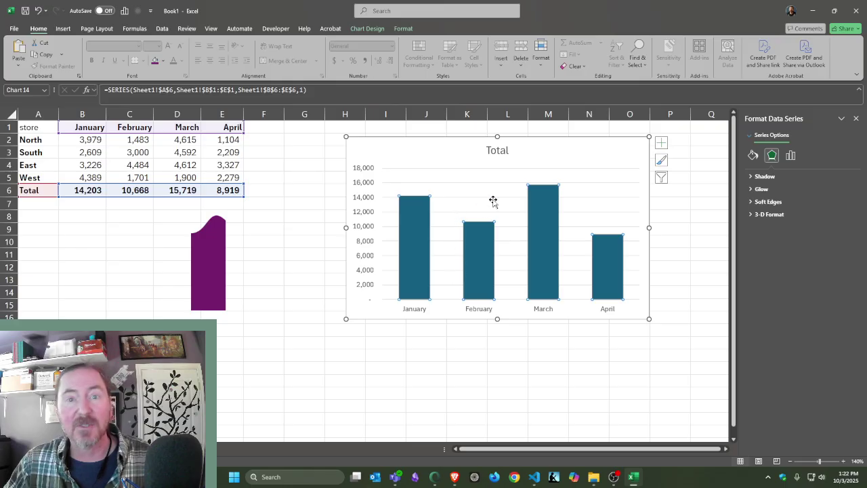
{"action": "key", "text": "ctrl+v"}
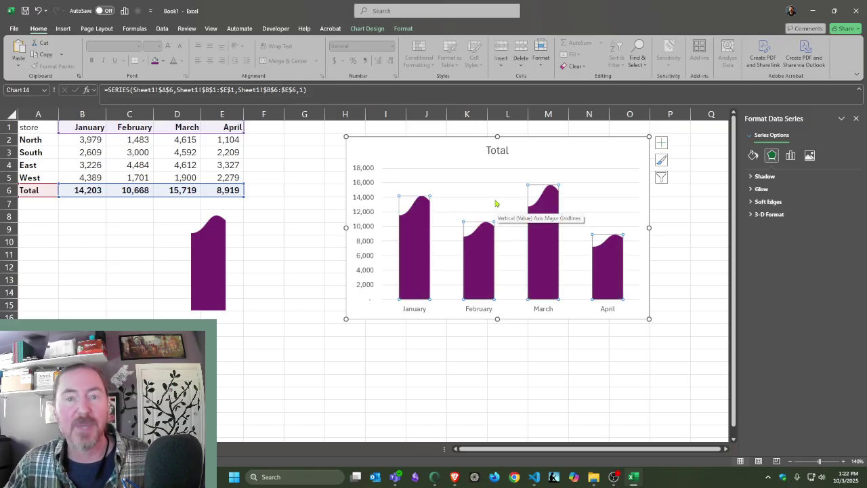
{"action": "left_click", "coordinate": [288, 268]}
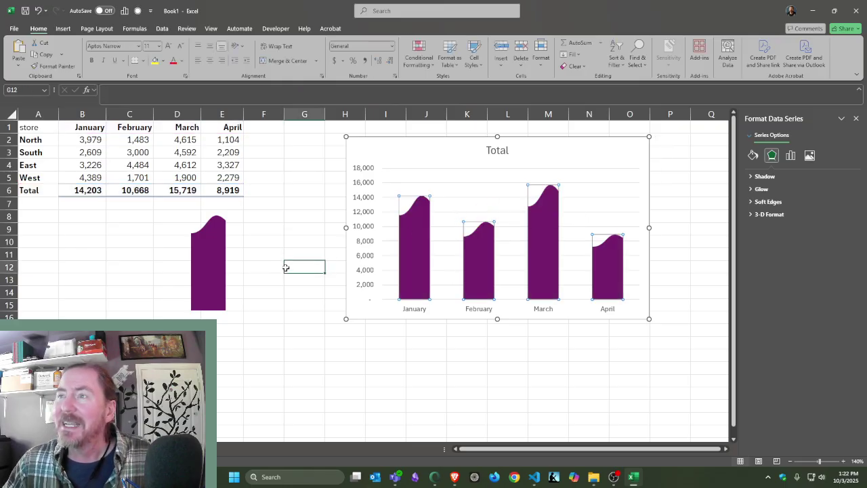
{"action": "left_click", "coordinate": [208, 250]}
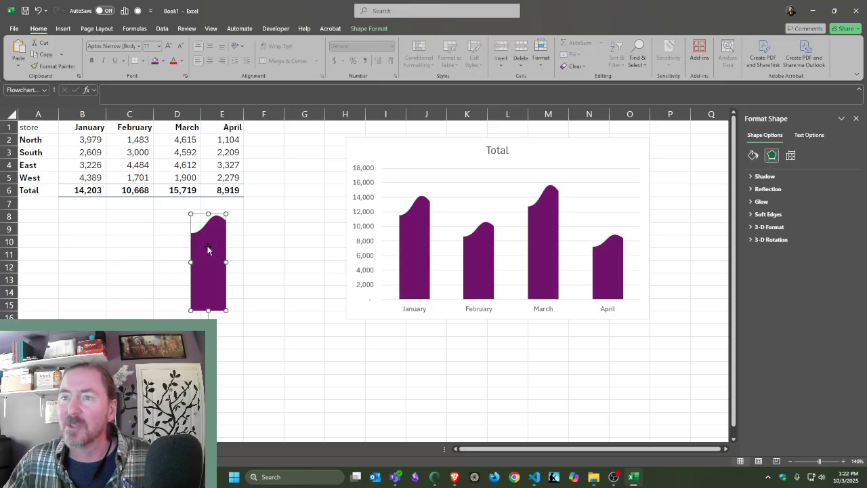
{"action": "key", "text": "Delete"}
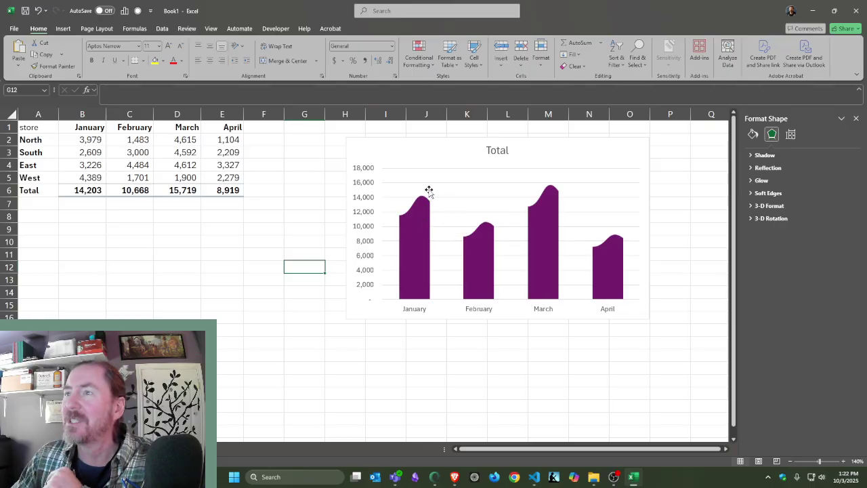
Add data labels to the Total series and make them bold and two font sizes larger
{"action": "right_click", "coordinate": [415, 217]}
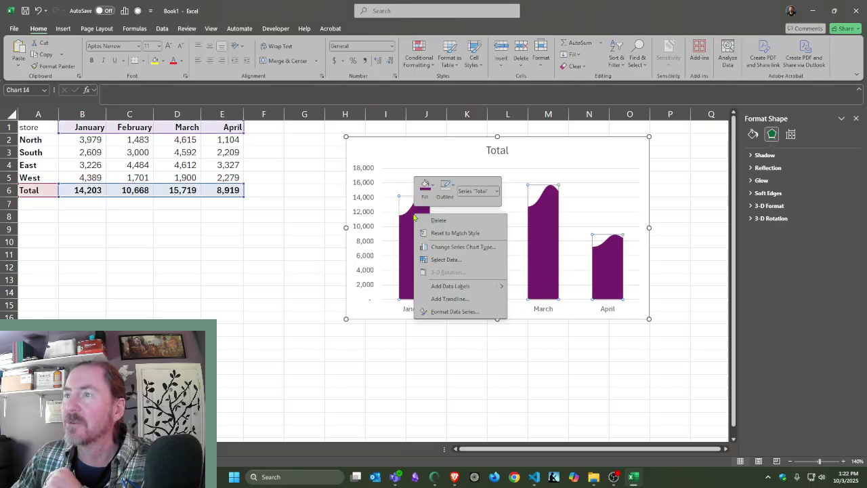
{"action": "left_click", "coordinate": [449, 286]}
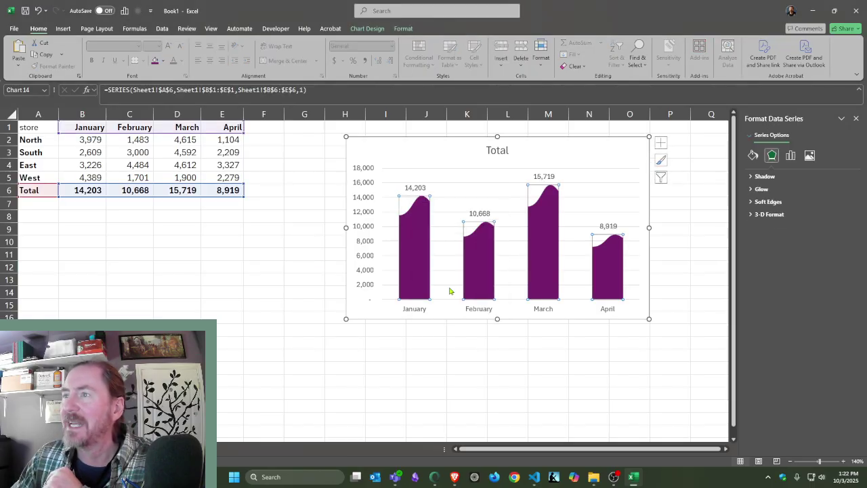
{"action": "left_click", "coordinate": [417, 189]}
{"action": "left_click", "coordinate": [168, 46]}
{"action": "left_click", "coordinate": [168, 46]}
{"action": "left_click", "coordinate": [91, 60]}
{"action": "left_click", "coordinate": [265, 278]}
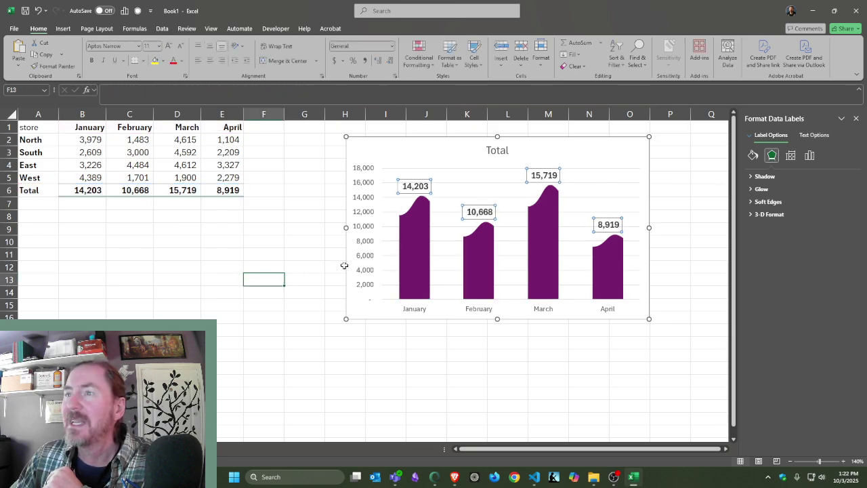
Delete the chart's vertical value axis and move the finished chart out of the way below the table
{"action": "left_click", "coordinate": [369, 231]}
{"action": "key", "text": "Delete"}
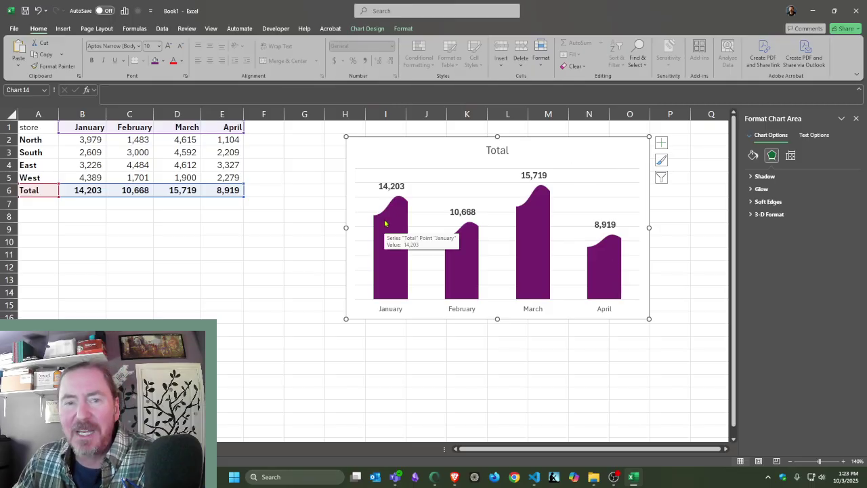
{"action": "left_click_drag", "start_coordinate": [614, 149], "coordinate": [230, 378]}
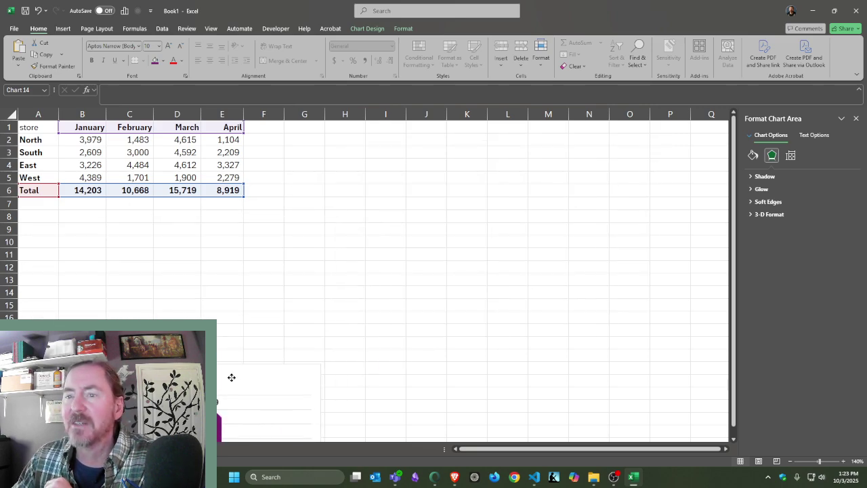
{"action": "left_click", "coordinate": [344, 266]}
Insert a 2-D clustered column chart from the header row A1:E1 and Total row A6:E6, and move it away from the table
{"action": "left_click_drag", "start_coordinate": [49, 128], "coordinate": [230, 126]}
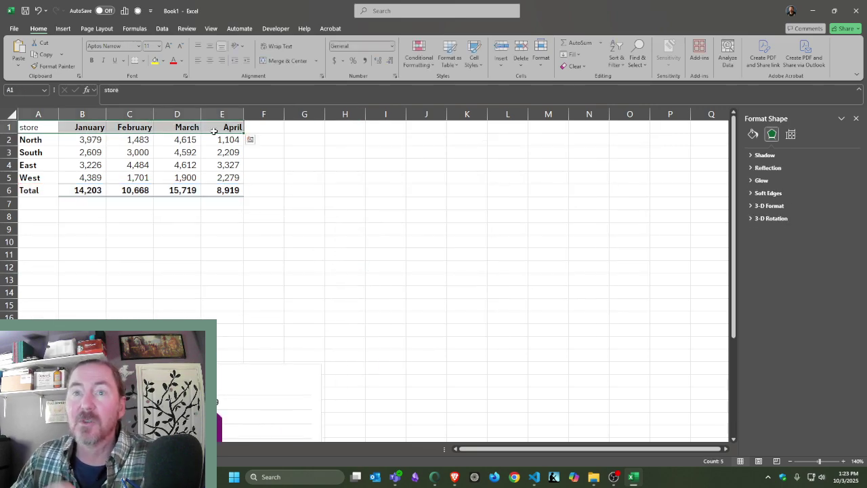
{"action": "left_click_drag", "start_coordinate": [41, 190], "coordinate": [223, 189], "text": "ctrl"}
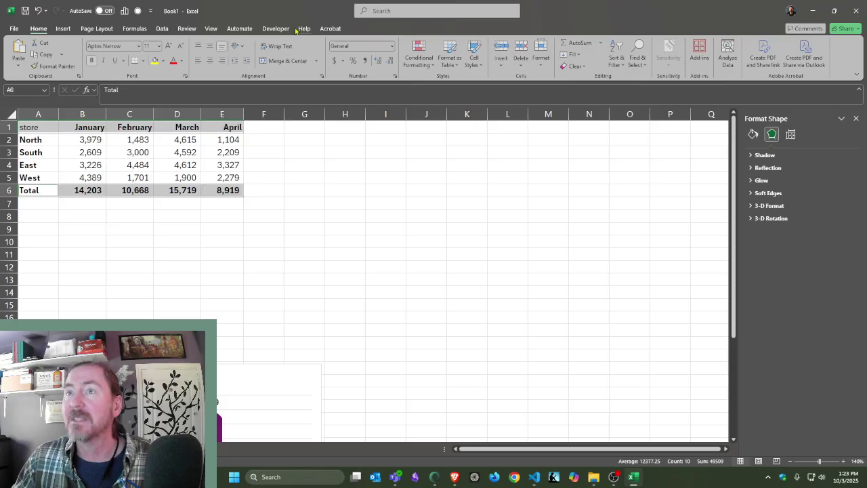
{"action": "left_click", "coordinate": [63, 29]}
{"action": "left_click", "coordinate": [324, 43]}
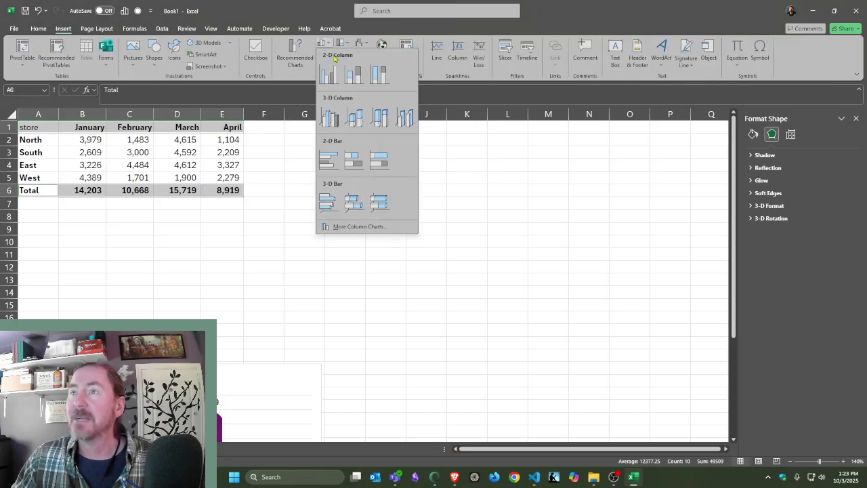
{"action": "left_click", "coordinate": [338, 80]}
{"action": "left_click_drag", "start_coordinate": [424, 196], "coordinate": [569, 158]}
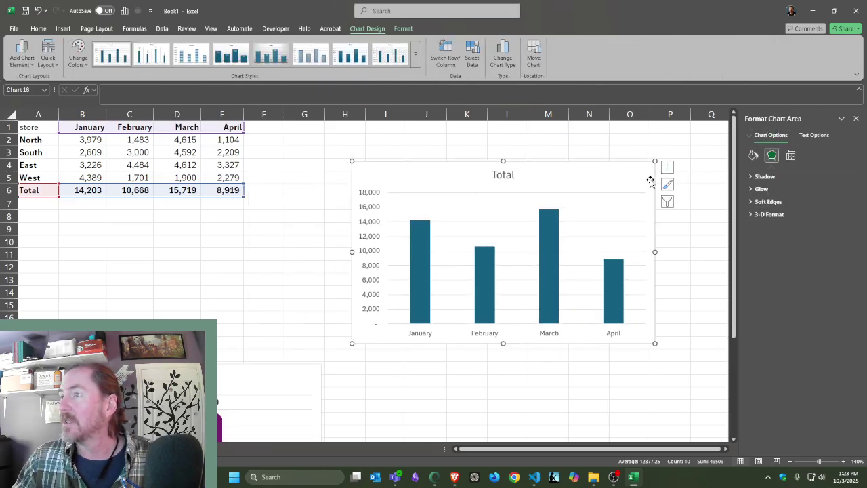
Set the Total series gap width to 79% and move the chart slightly farther from the table
{"action": "left_click", "coordinate": [544, 240]}
{"action": "left_click", "coordinate": [790, 155]}
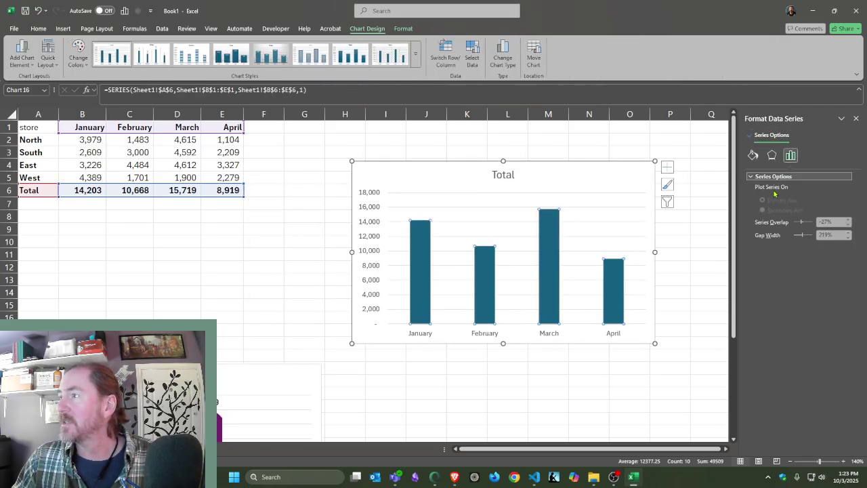
{"action": "left_click_drag", "start_coordinate": [800, 237], "coordinate": [795, 236]}
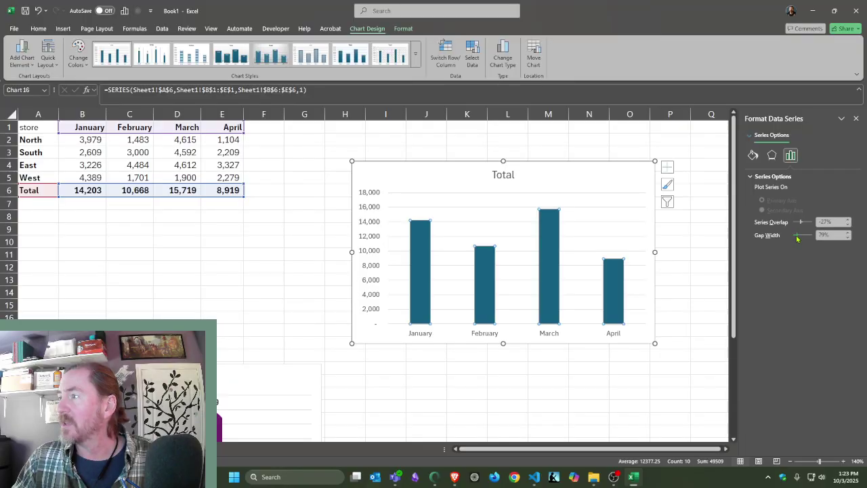
{"action": "left_click", "coordinate": [704, 291]}
{"action": "left_click_drag", "start_coordinate": [563, 176], "coordinate": [609, 155]}
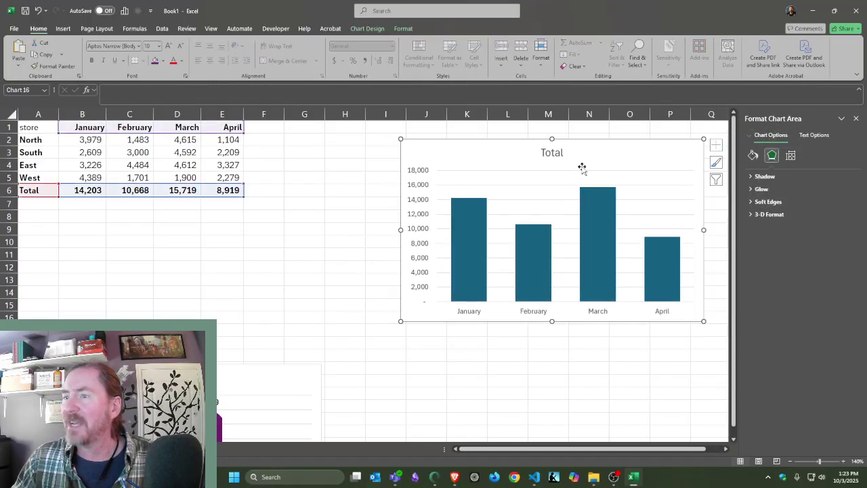
Insert four stock Cutout People: the man in the grey jacket, woman in black with raised arms, man in dark suit, and woman in red
{"action": "left_click", "coordinate": [347, 302]}
{"action": "left_click", "coordinate": [63, 29]}
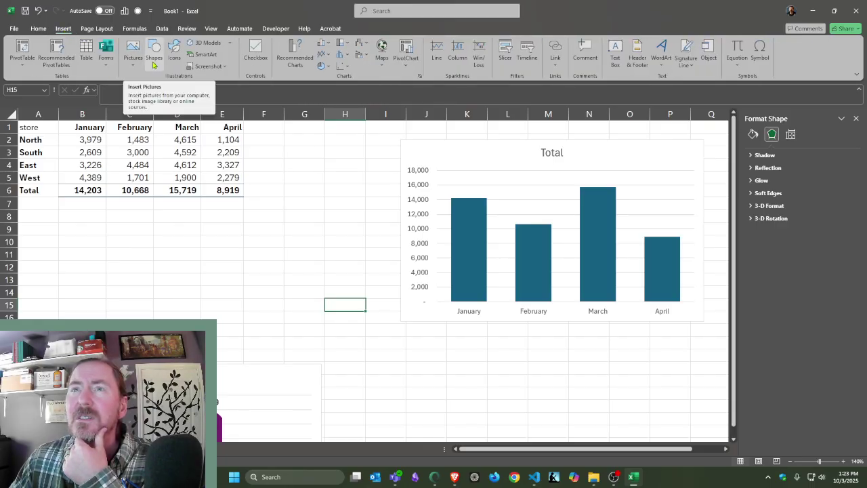
{"action": "left_click", "coordinate": [175, 54]}
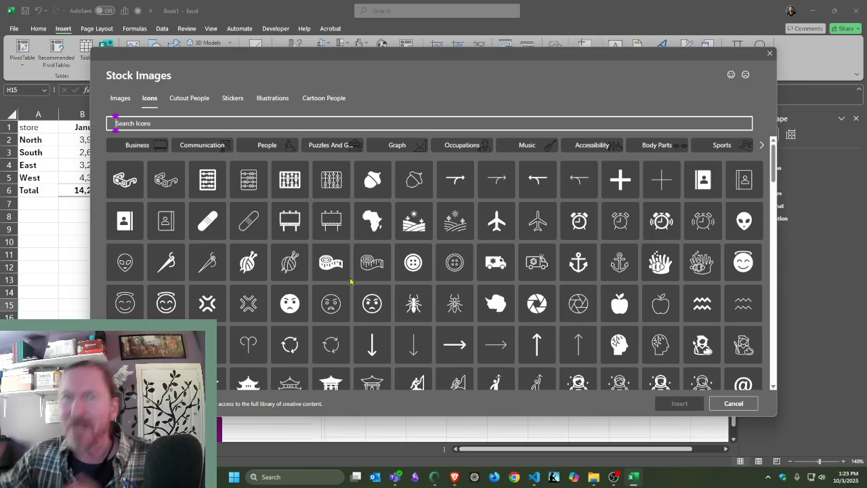
{"action": "left_click", "coordinate": [191, 102]}
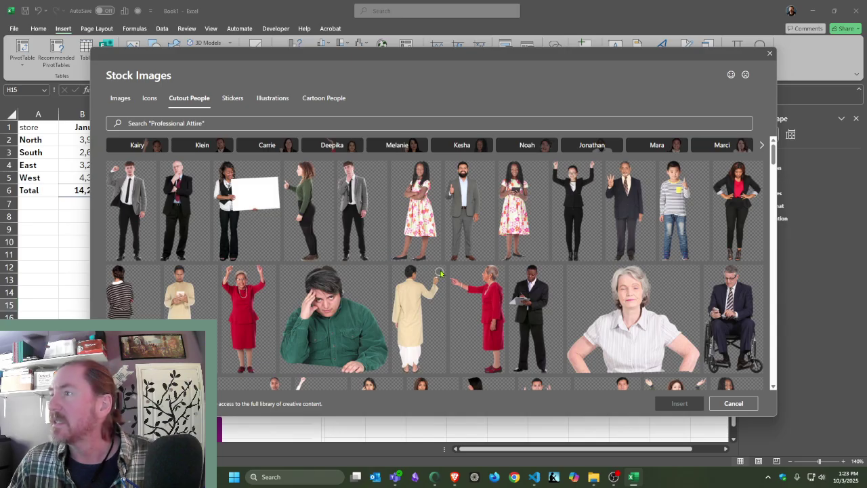
{"action": "left_click", "coordinate": [138, 210]}
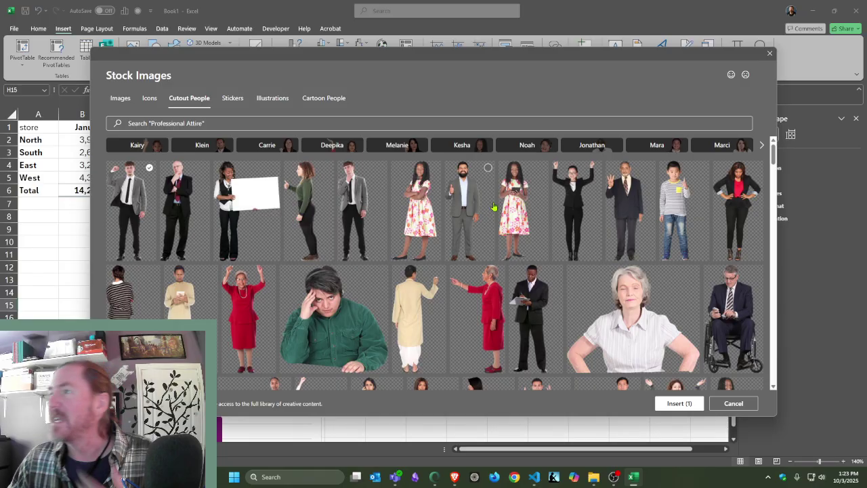
{"action": "left_click", "coordinate": [580, 217]}
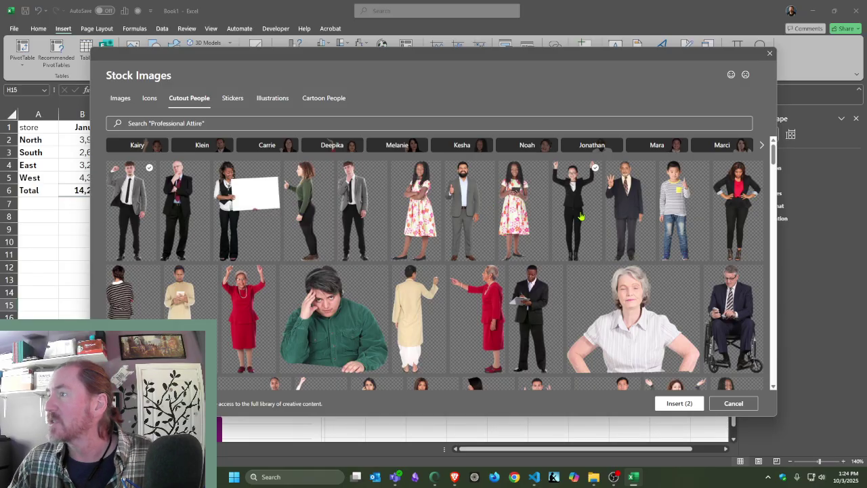
{"action": "left_click", "coordinate": [642, 199]}
{"action": "left_click", "coordinate": [247, 301]}
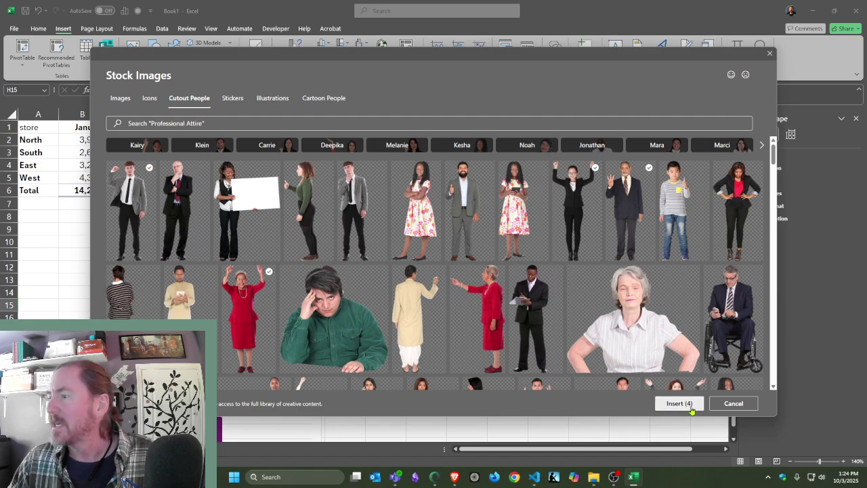
{"action": "left_click", "coordinate": [690, 407]}
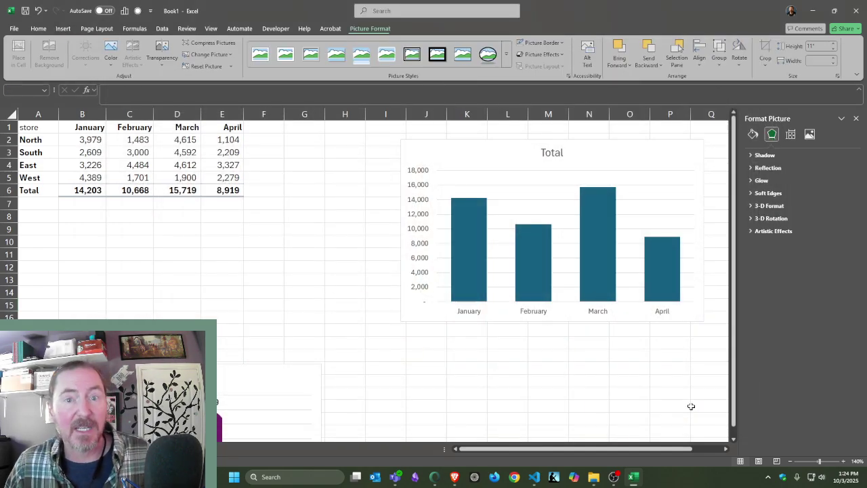
Spread the overlapping people pictures apart, moving the woman in red, the man in the dark suit and the woman in black
{"action": "left_click", "coordinate": [637, 365]}
{"action": "left_click_drag", "start_coordinate": [306, 289], "coordinate": [145, 228]}
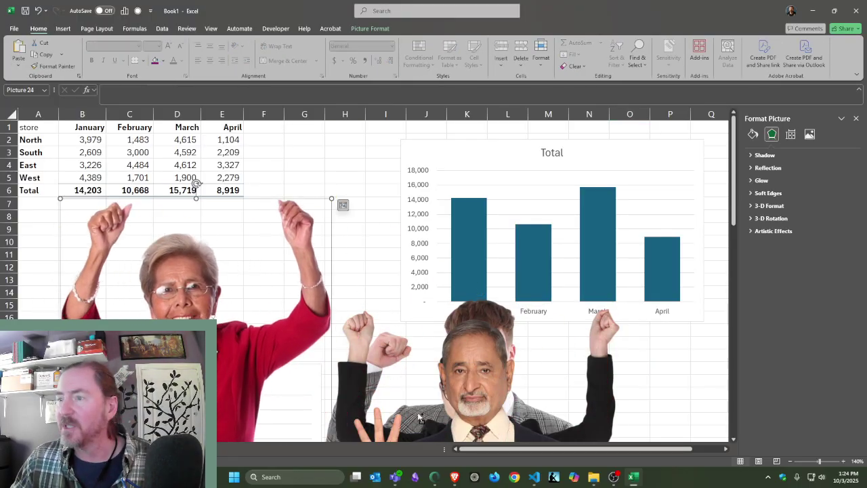
{"action": "left_click", "coordinate": [468, 415], "text": "ctrl"}
{"action": "left_click_drag", "start_coordinate": [488, 311], "coordinate": [486, 310]}
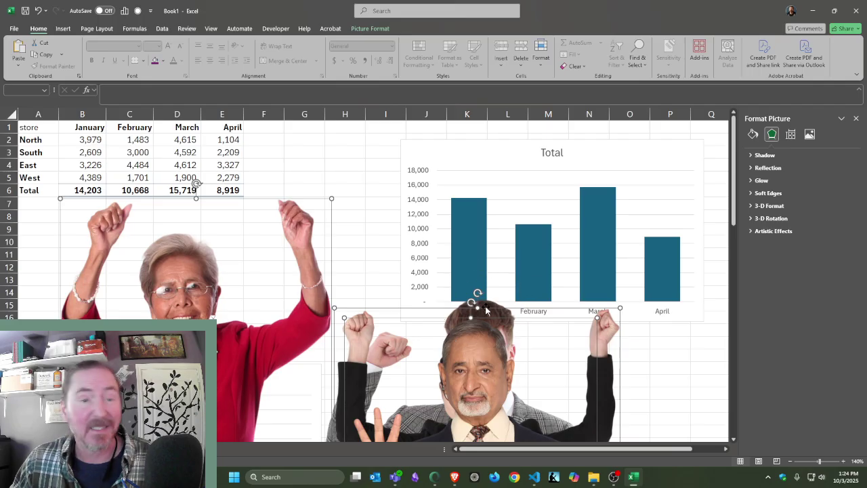
{"action": "left_click_drag", "start_coordinate": [479, 371], "coordinate": [371, 208]}
{"action": "left_click_drag", "start_coordinate": [513, 416], "coordinate": [675, 202]}
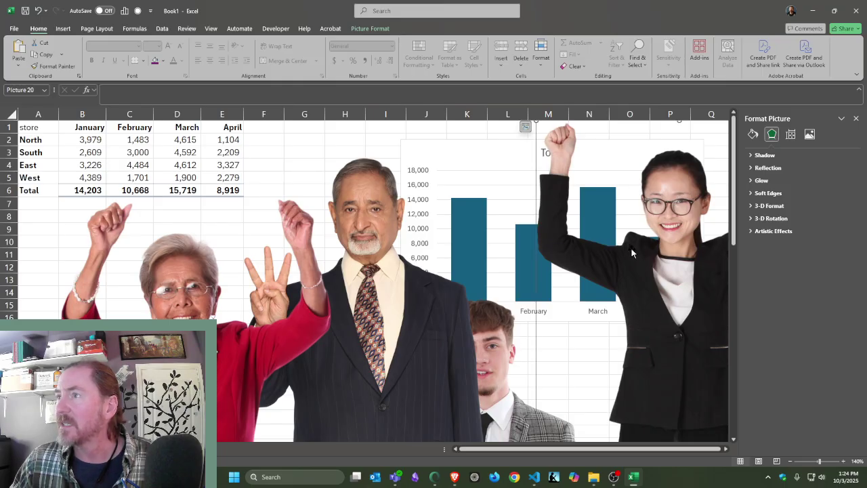
Shrink all four people pictures together, keeping their proportions, until they are only slightly taller than the chart's March column
{"action": "left_click", "coordinate": [498, 336]}
{"action": "left_click", "coordinate": [348, 289], "text": "ctrl"}
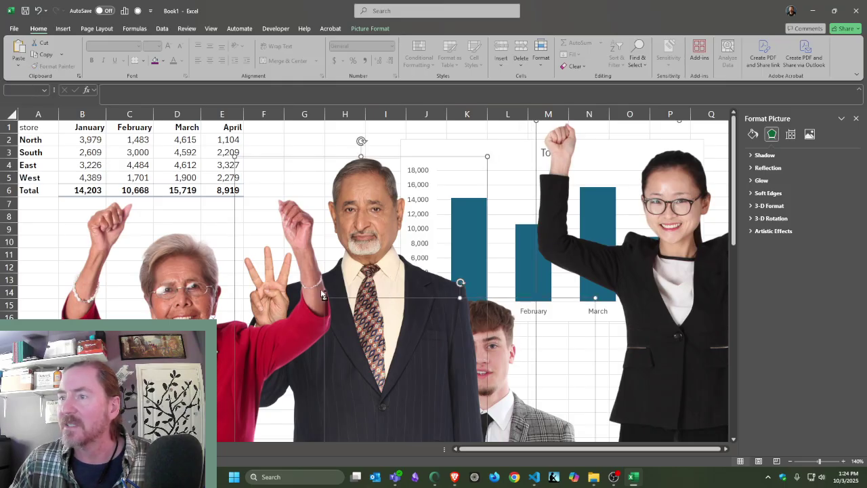
{"action": "left_click", "coordinate": [177, 257], "text": "ctrl"}
{"action": "left_click", "coordinate": [370, 28]}
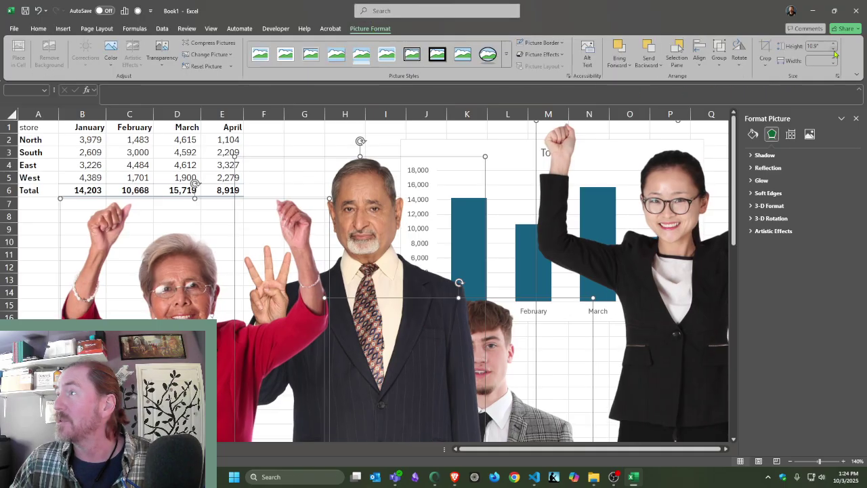
{"action": "left_click", "coordinate": [834, 51]}
{"action": "left_click", "coordinate": [833, 51]}
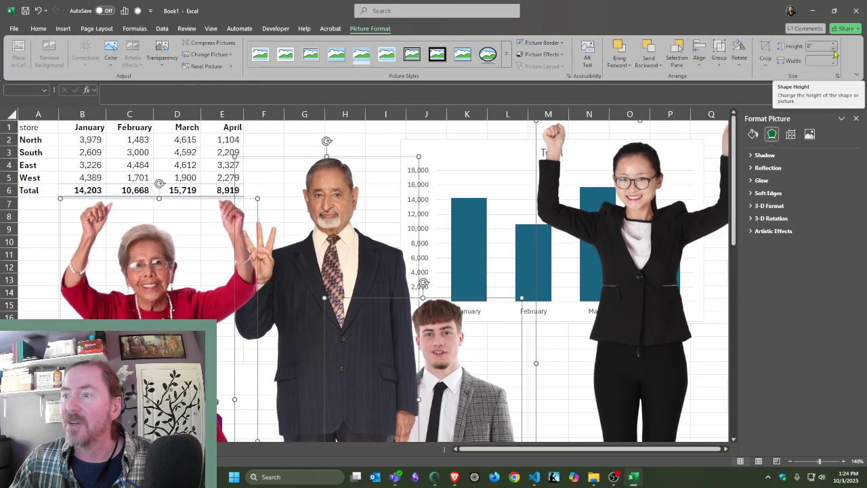
{"action": "left_click", "coordinate": [834, 52]}
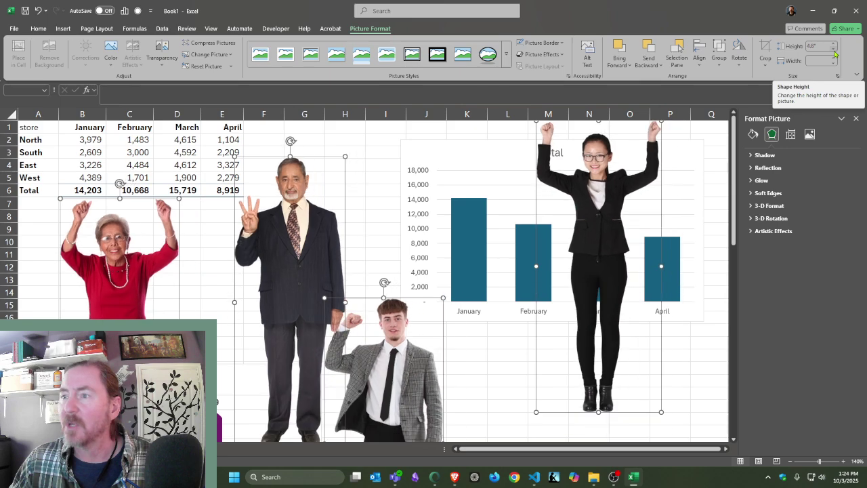
{"action": "left_click", "coordinate": [834, 52]}
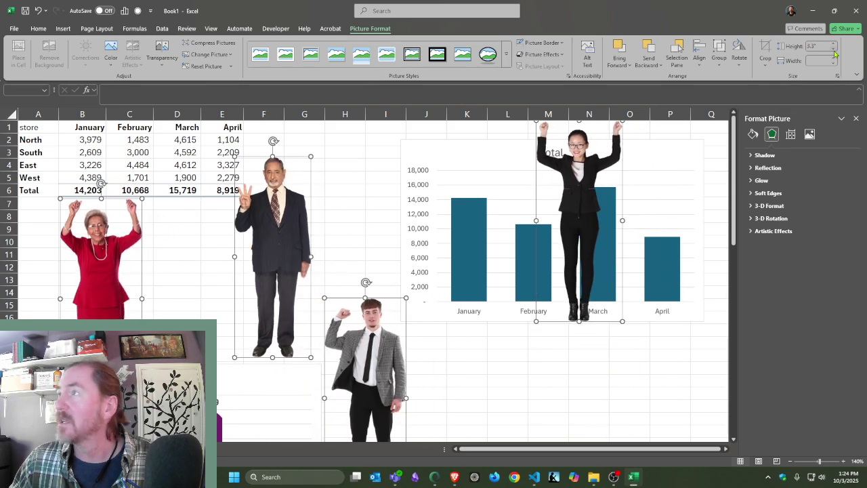
Move the woman in black beside the woman in red, and the man in the grey jacket between the dark-suited man and the chart
{"action": "left_click", "coordinate": [476, 402]}
{"action": "left_click_drag", "start_coordinate": [564, 189], "coordinate": [178, 289]}
{"action": "left_click_drag", "start_coordinate": [352, 366], "coordinate": [328, 203]}
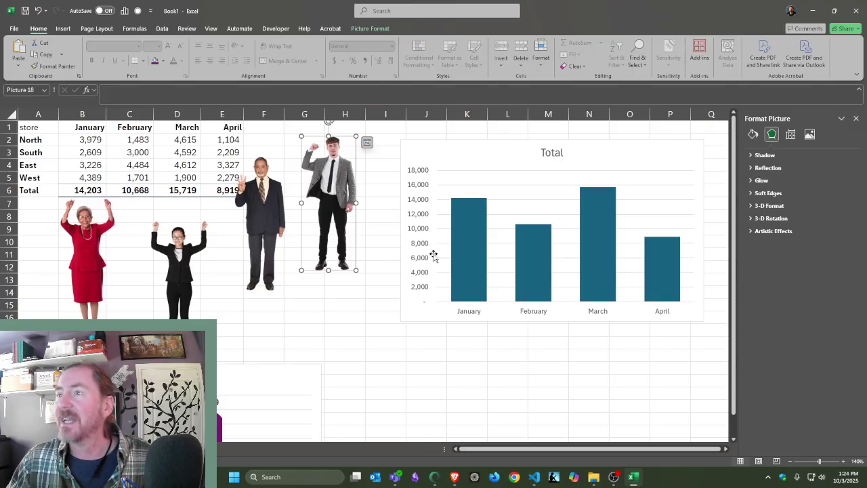
Try filling all Total series columns with a copy of the picture of the man in the grey jacket, and undo it
{"action": "left_click", "coordinate": [466, 258]}
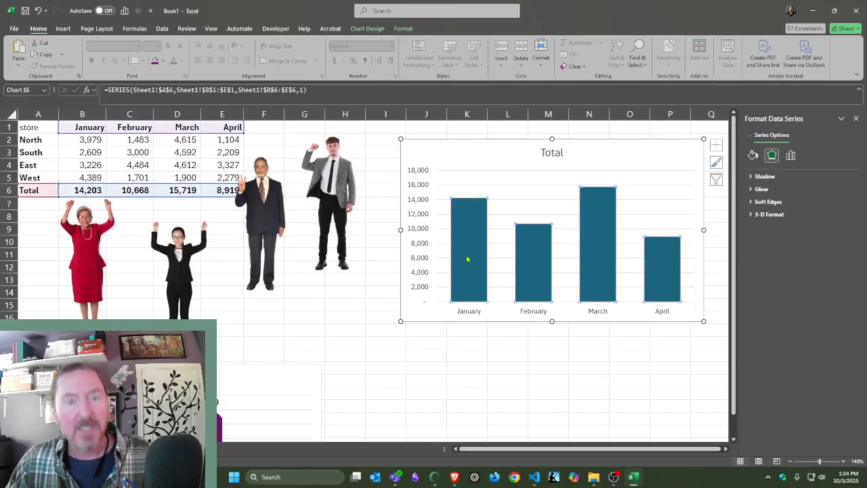
{"action": "key", "text": "ctrl+v"}
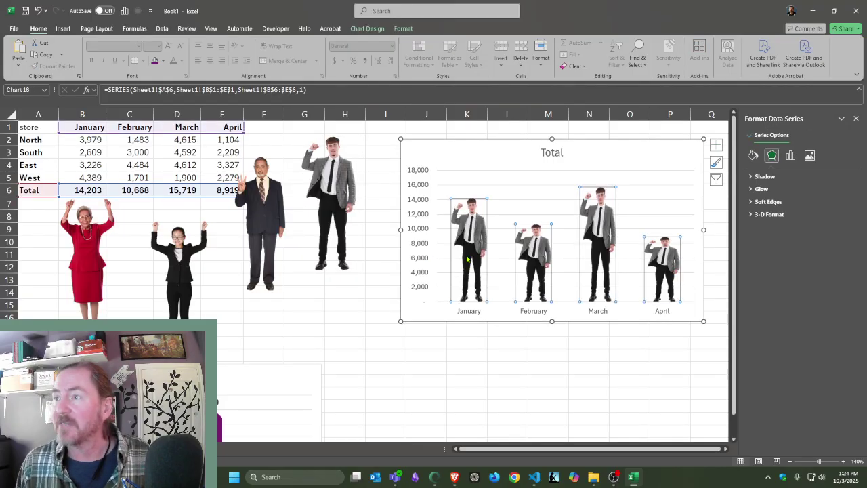
{"action": "left_click", "coordinate": [598, 380]}
{"action": "left_click", "coordinate": [548, 356]}
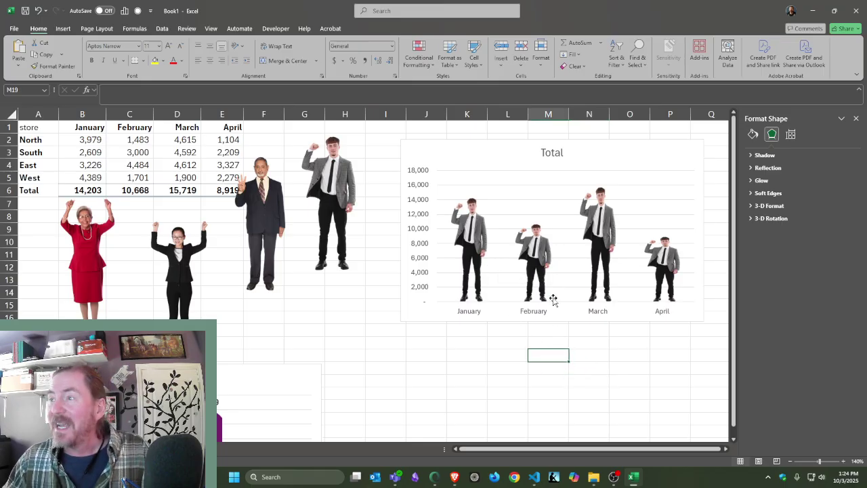
{"action": "mouse_move", "coordinate": [520, 264]}
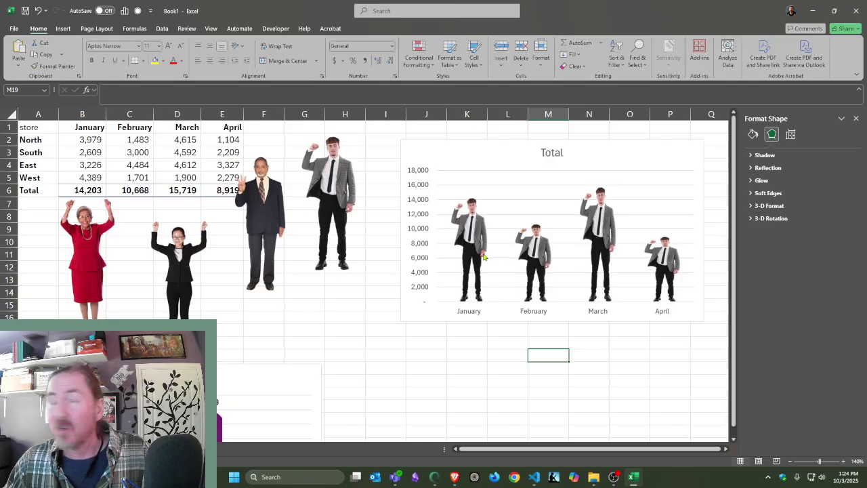
{"action": "mouse_move", "coordinate": [483, 256]}
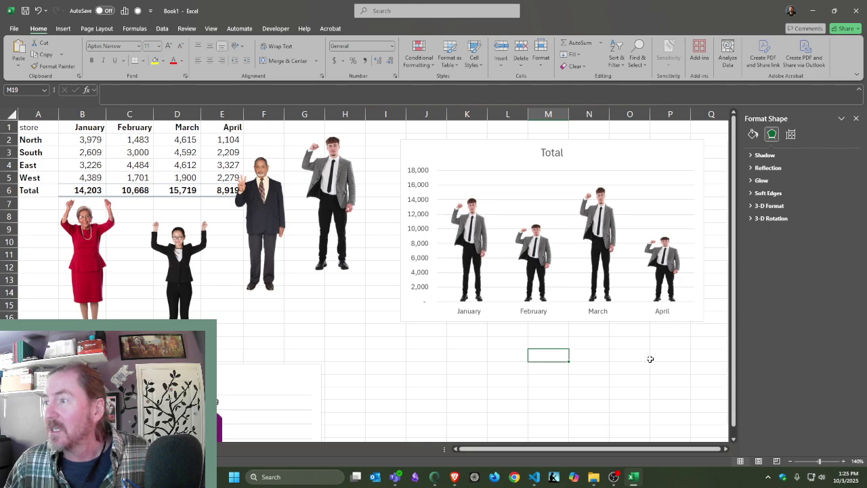
{"action": "left_click", "coordinate": [631, 352]}
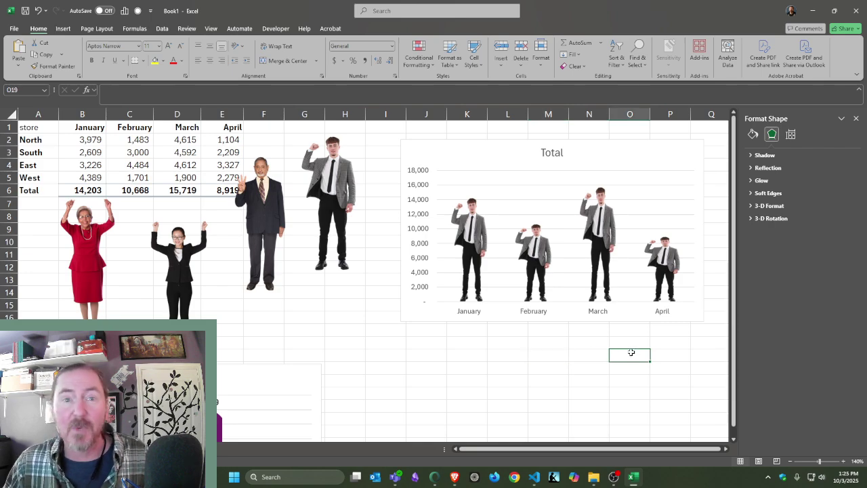
{"action": "key", "text": "ctrl+z"}
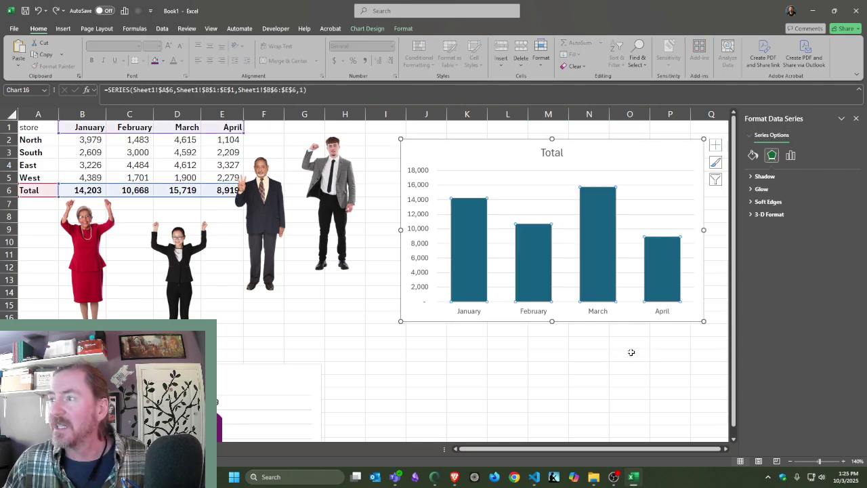
{"action": "left_click", "coordinate": [348, 312]}
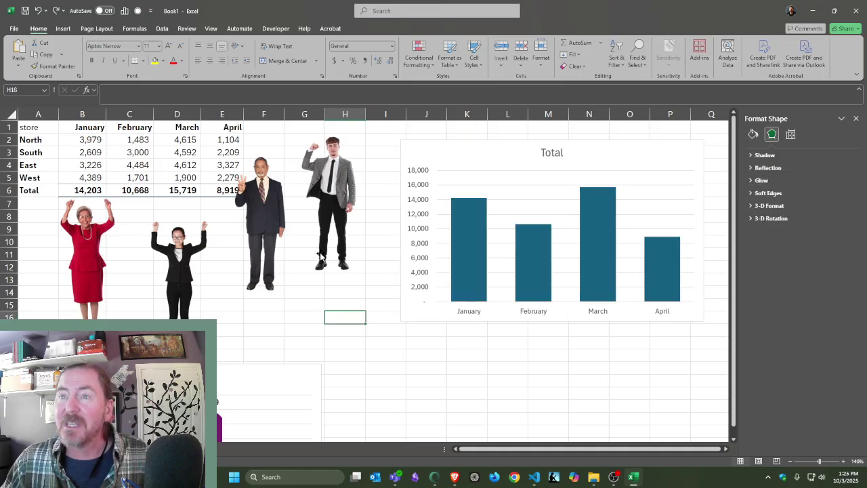
Delete the picture of the man in the grey jacket from the sheet, and select the Total chart
{"action": "mouse_move", "coordinate": [453, 251]}
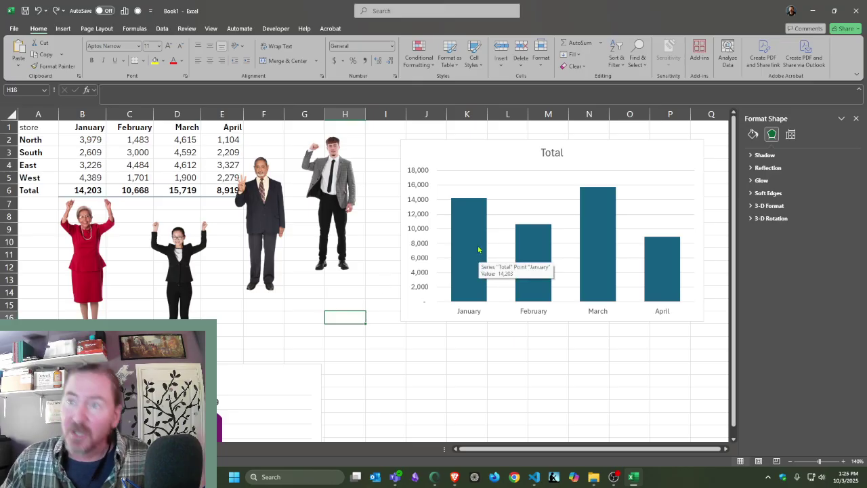
{"action": "left_click", "coordinate": [348, 188]}
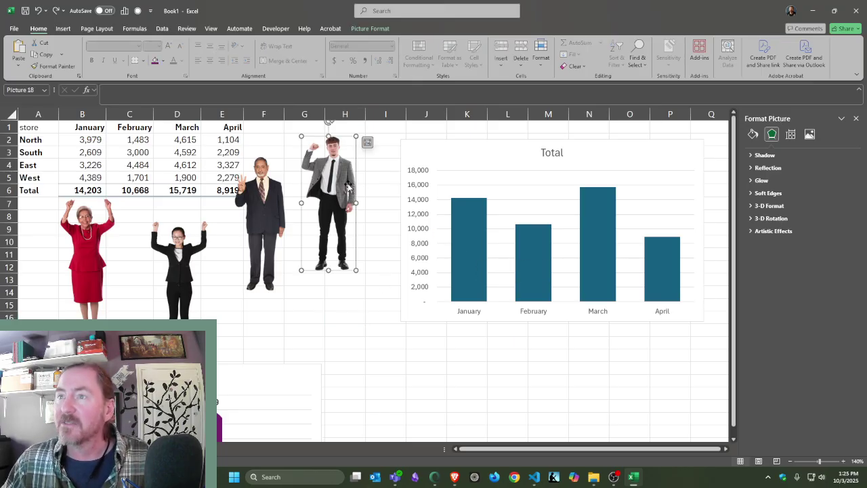
{"action": "key", "text": "Delete"}
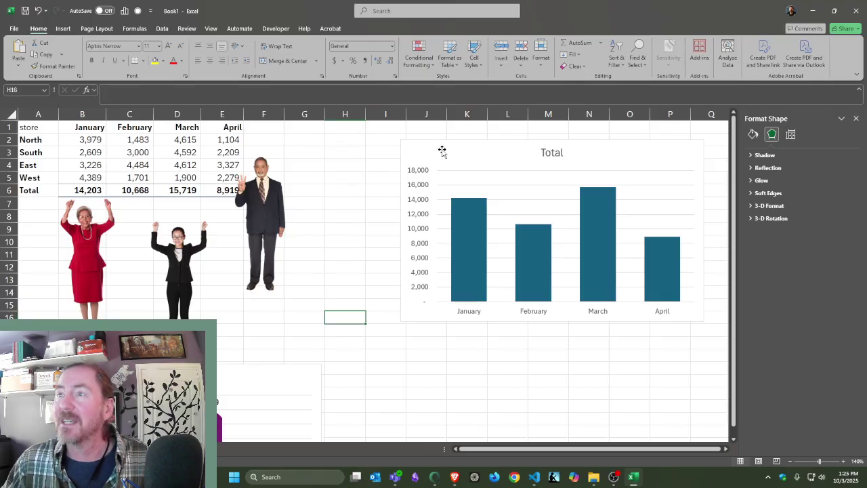
{"action": "left_click", "coordinate": [459, 149]}
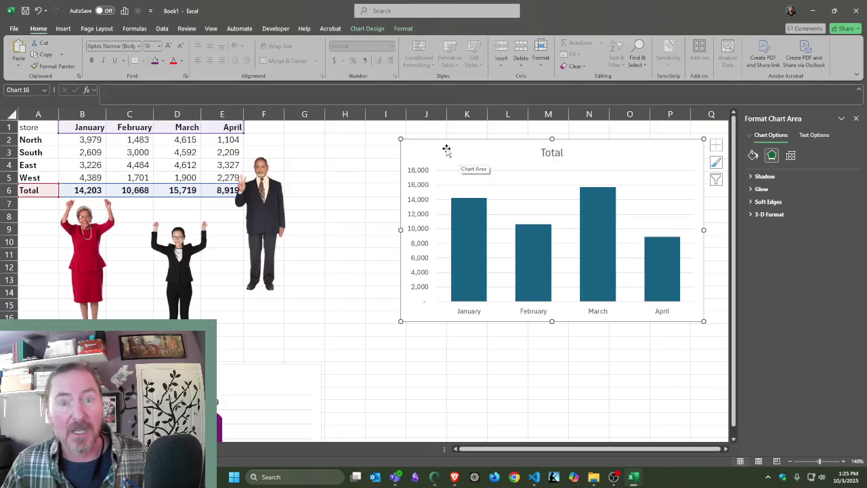
Paste the grey-jacketed man into the Total chart, scale him to the January column's height beside it, and nudge the chart up slightly
{"action": "key", "text": "ctrl+v"}
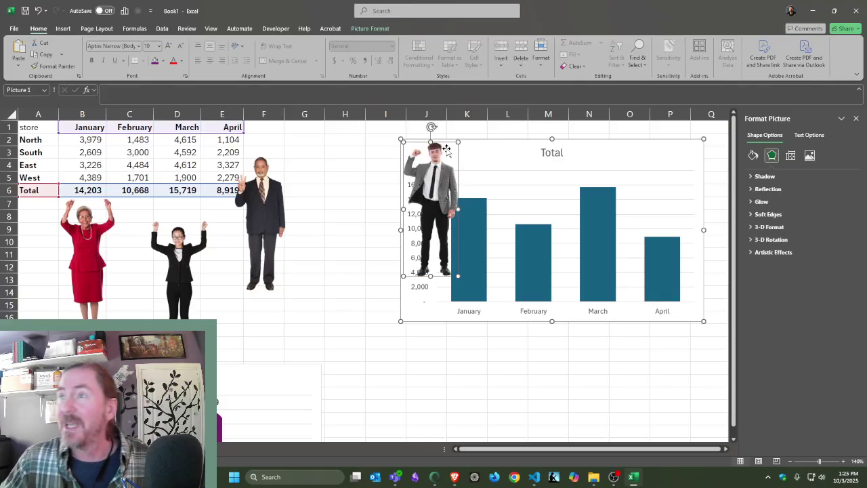
{"action": "left_click_drag", "start_coordinate": [441, 170], "coordinate": [501, 206]}
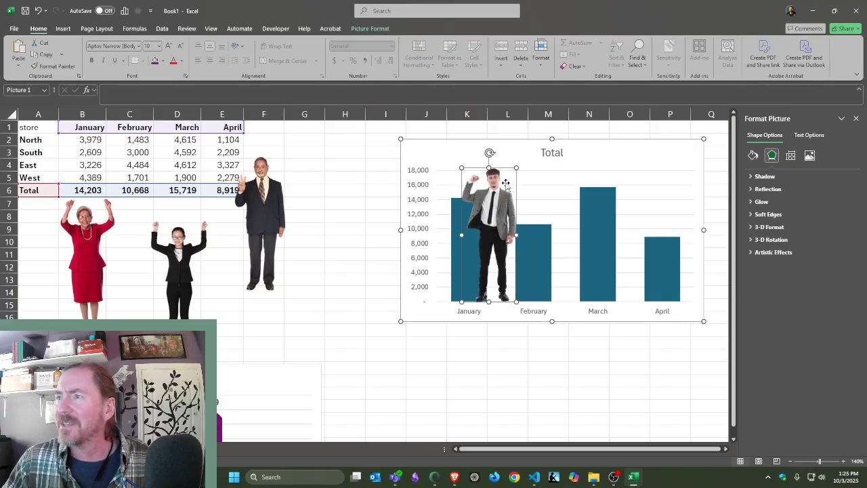
{"action": "left_click_drag", "start_coordinate": [515, 168], "coordinate": [498, 197]}
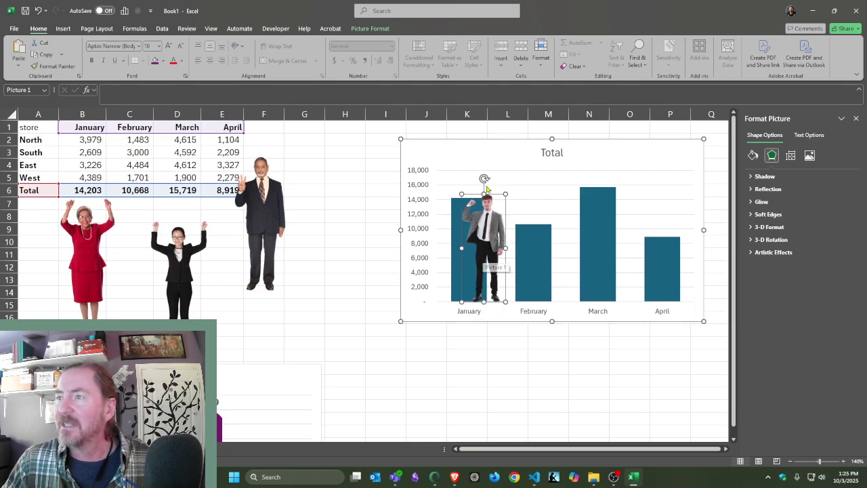
{"action": "left_click", "coordinate": [466, 157]}
{"action": "mouse_move", "coordinate": [483, 158]}
{"action": "left_mouse_down"}
{"action": "mouse_move", "coordinate": [451, 145]}
{"action": "mouse_move", "coordinate": [477, 170]}
{"action": "mouse_move", "coordinate": [536, 164]}
{"action": "mouse_move", "coordinate": [444, 166]}
{"action": "mouse_move", "coordinate": [484, 146]}
{"action": "left_mouse_up"}
Move the dark-suited man's picture from the sheet into the Total chart and scale it to the February column's height
{"action": "left_click", "coordinate": [283, 226]}
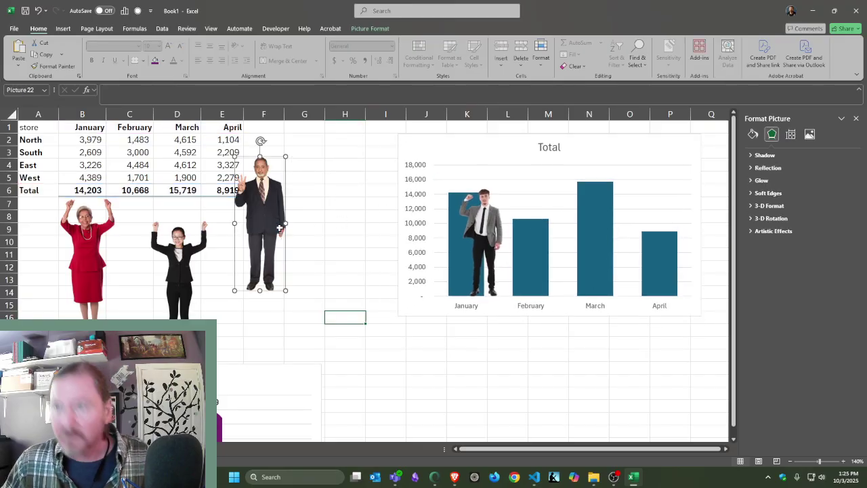
{"action": "key", "text": "Delete"}
{"action": "left_click", "coordinate": [485, 147]}
{"action": "key", "text": "ctrl+v"}
{"action": "left_click_drag", "start_coordinate": [443, 151], "coordinate": [548, 239]}
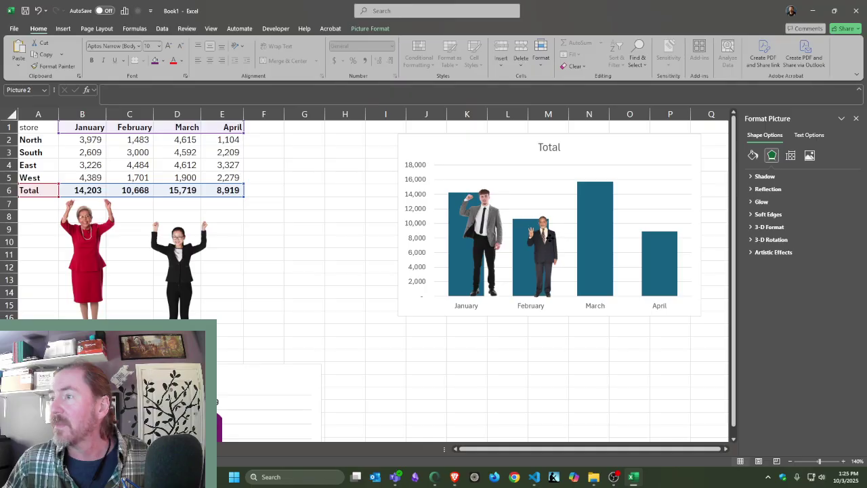
Move the picture of the woman in black from the sheet into the chart, sized slightly taller than the March column
{"action": "left_click", "coordinate": [195, 266]}
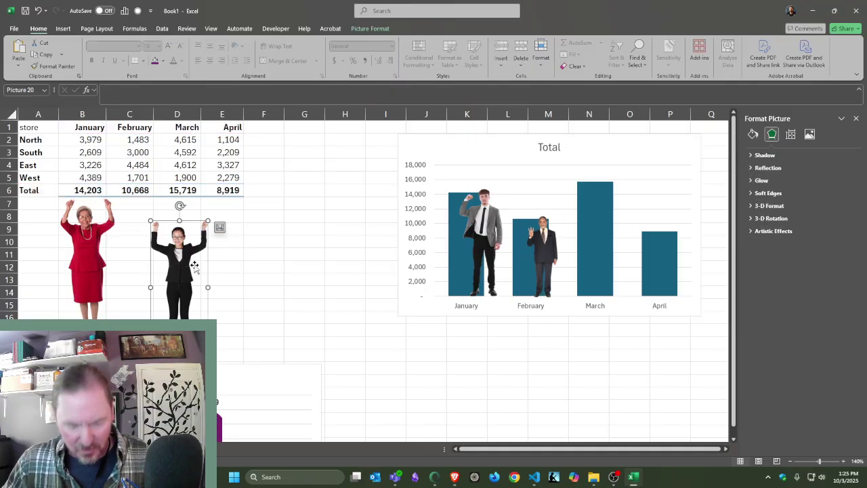
{"action": "key", "text": "ctrl+x"}
{"action": "left_click", "coordinate": [479, 144]}
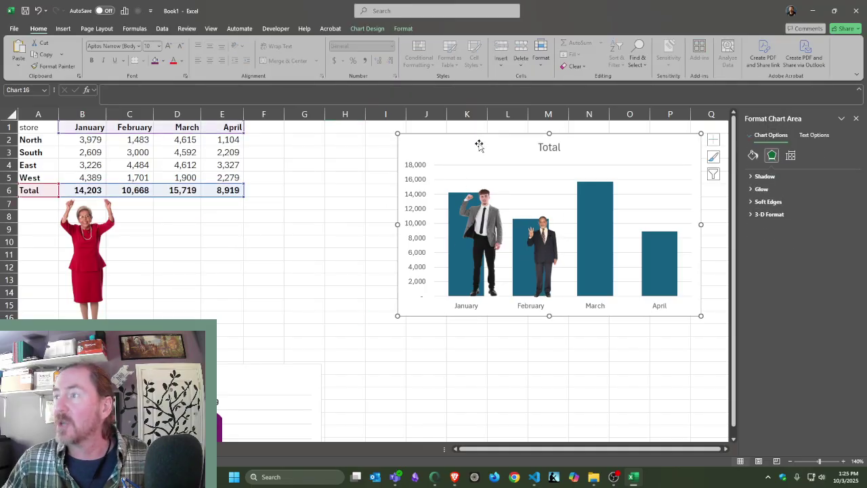
{"action": "key", "text": "ctrl+v"}
{"action": "left_click_drag", "start_coordinate": [438, 160], "coordinate": [637, 174]}
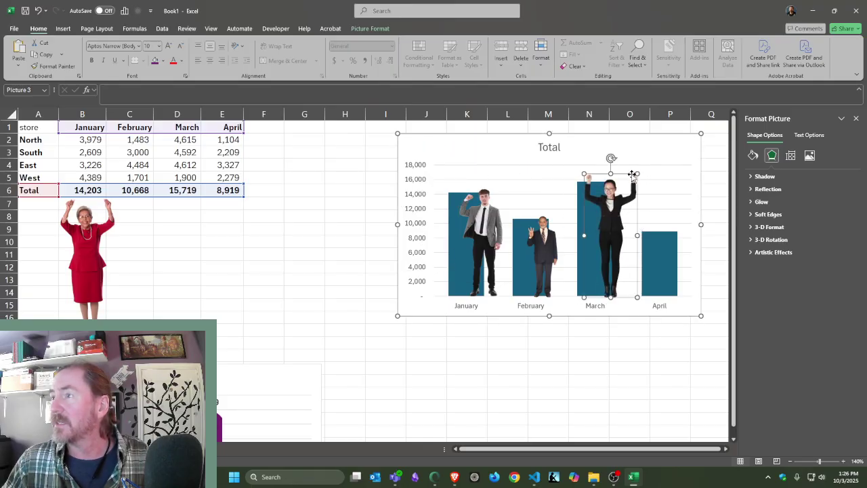
Move the picture of the woman in red from the sheet into the chart, standing in front of the April column
{"action": "left_click", "coordinate": [91, 255]}
{"action": "key", "text": "Delete"}
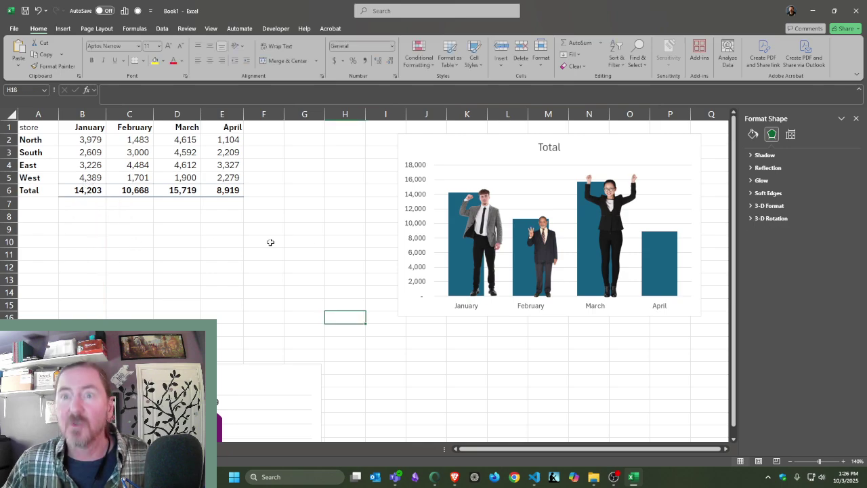
{"action": "left_click", "coordinate": [469, 138]}
{"action": "key", "text": "ctrl+v"}
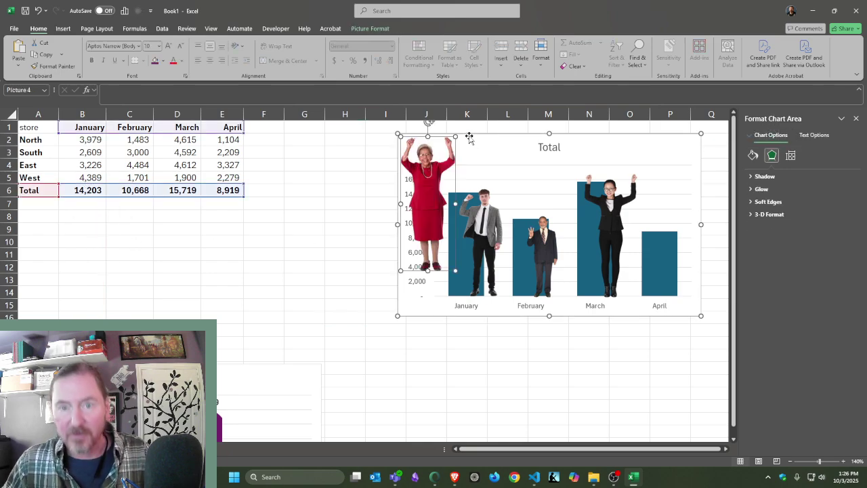
{"action": "left_click_drag", "start_coordinate": [433, 175], "coordinate": [674, 203]}
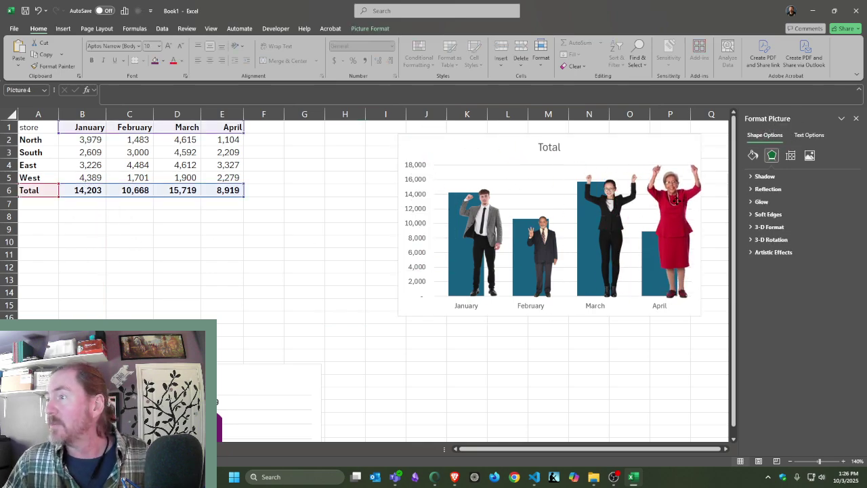
Shrink the woman in red proportionally to just above the April column's height and keep her standing on the baseline
{"action": "left_click", "coordinate": [697, 168]}
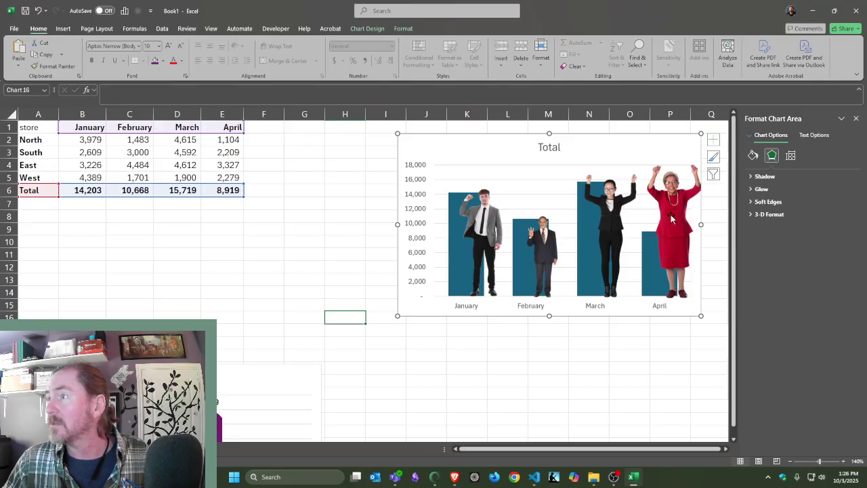
{"action": "left_click", "coordinate": [699, 164]}
{"action": "left_click", "coordinate": [701, 164]}
{"action": "left_click", "coordinate": [658, 151]}
{"action": "left_click_drag", "start_coordinate": [671, 163], "coordinate": [684, 248]}
{"action": "left_click", "coordinate": [512, 382]}
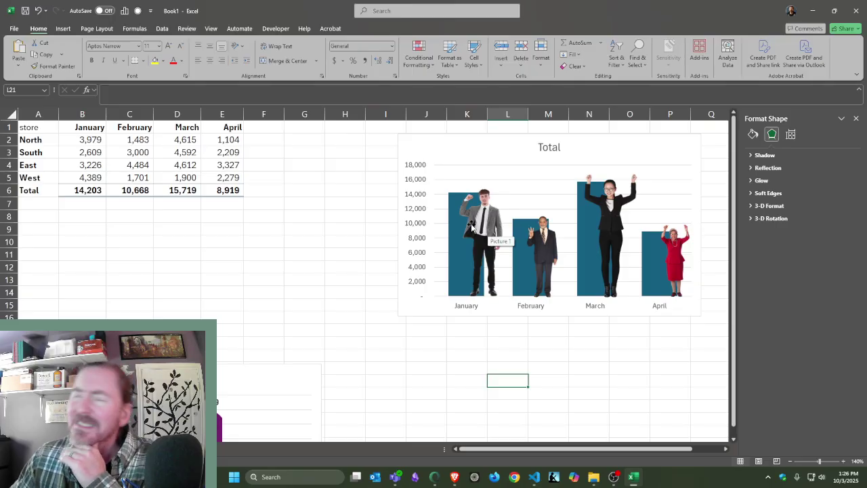
Set the Total series columns to No fill so that only the people pictures represent the months
{"action": "left_click", "coordinate": [464, 263]}
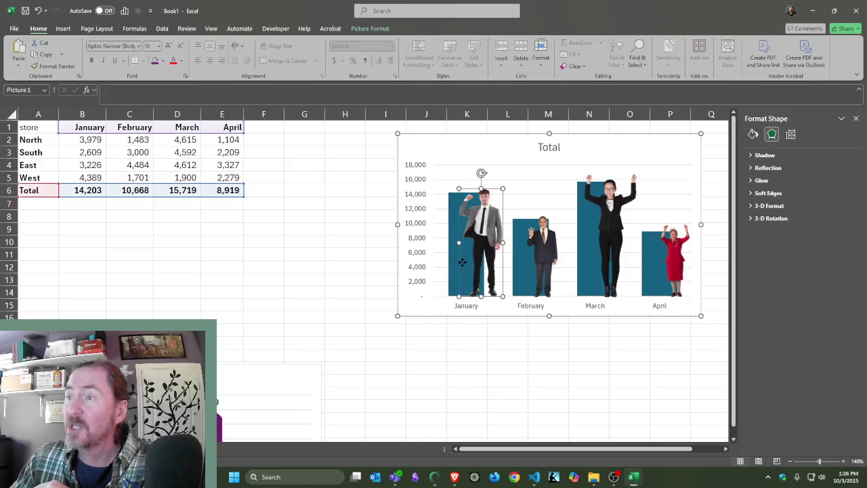
{"action": "key", "text": "ctrl+x"}
{"action": "left_click", "coordinate": [453, 245]}
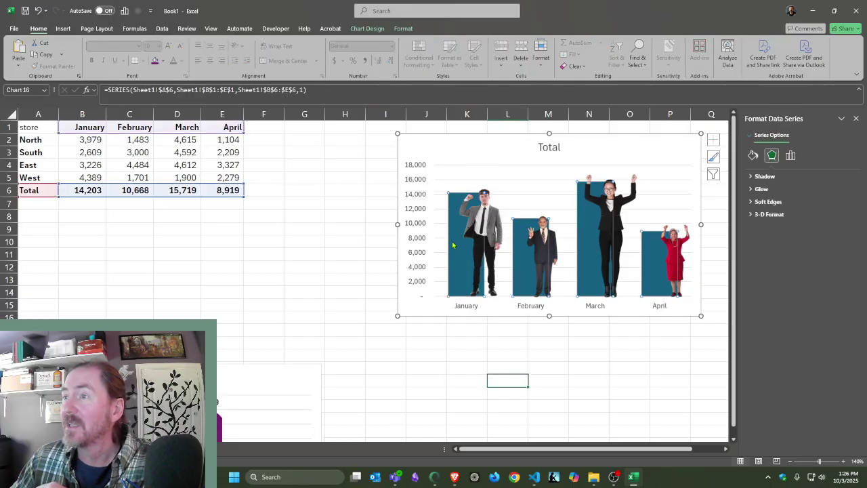
{"action": "left_click", "coordinate": [753, 155]}
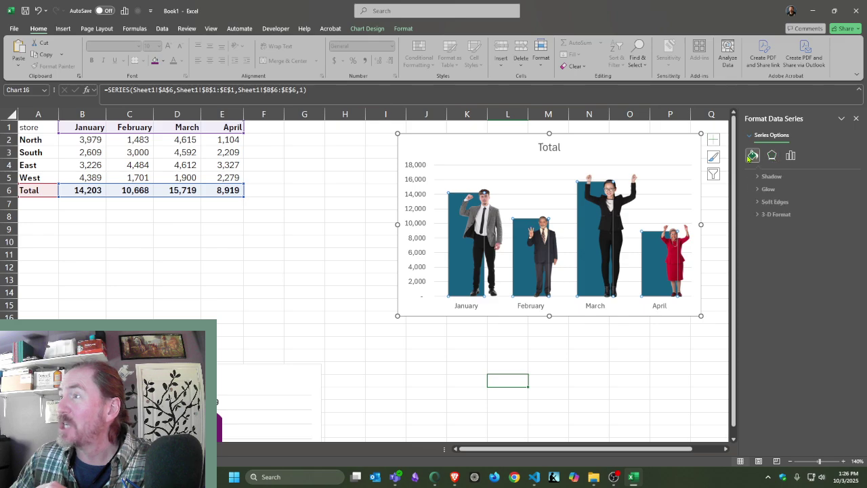
{"action": "left_click", "coordinate": [758, 190]}
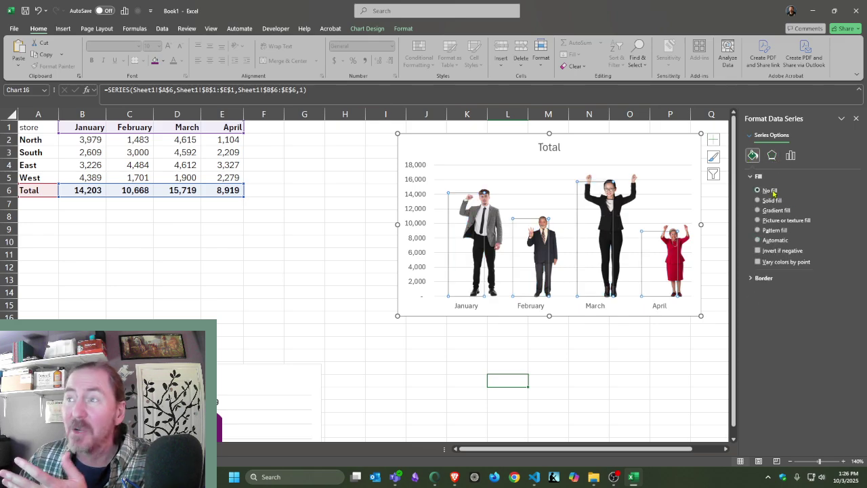
{"action": "left_click", "coordinate": [644, 368]}
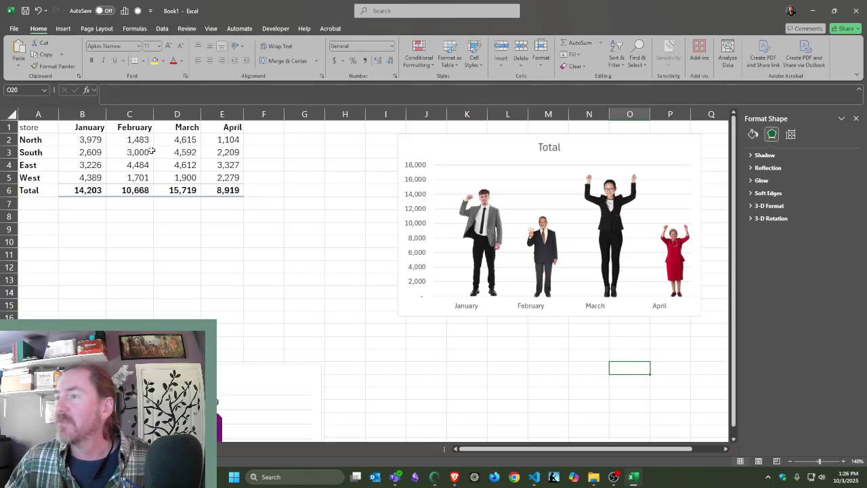
Overwrite the February total in C6 with 15000 to test whether the pictures follow the data
{"action": "left_click", "coordinate": [151, 195]}
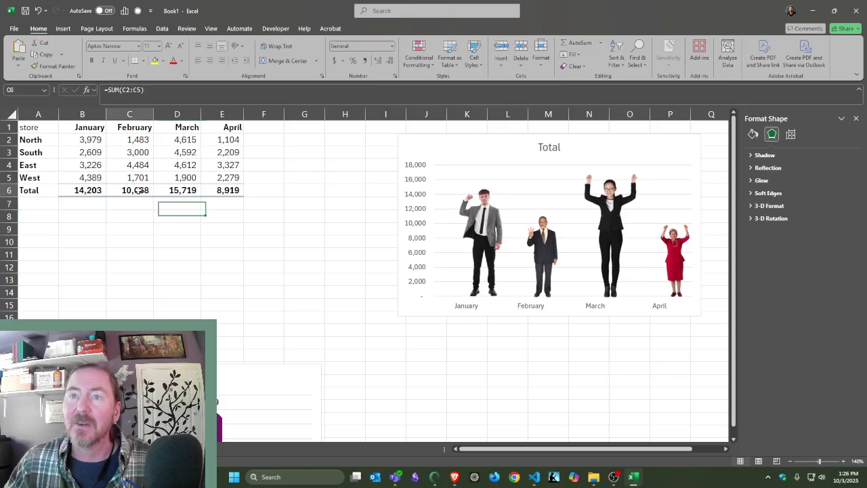
{"action": "type", "text": "15000"}
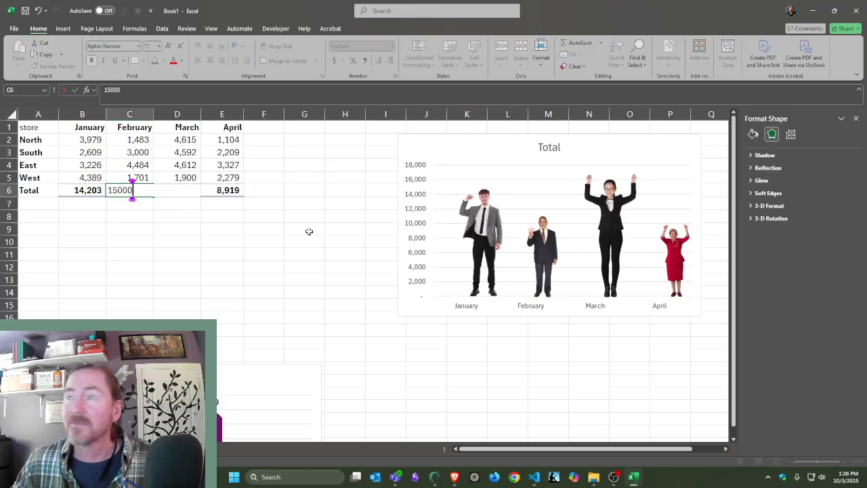
{"action": "key", "text": "Return"}
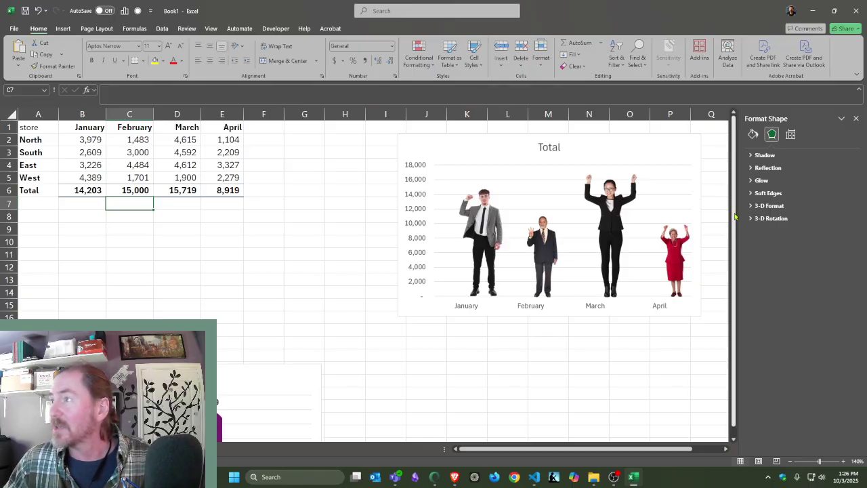
Give the Total series columns a solid fill to compare their heights with the people pictures
{"action": "left_click", "coordinate": [456, 267]}
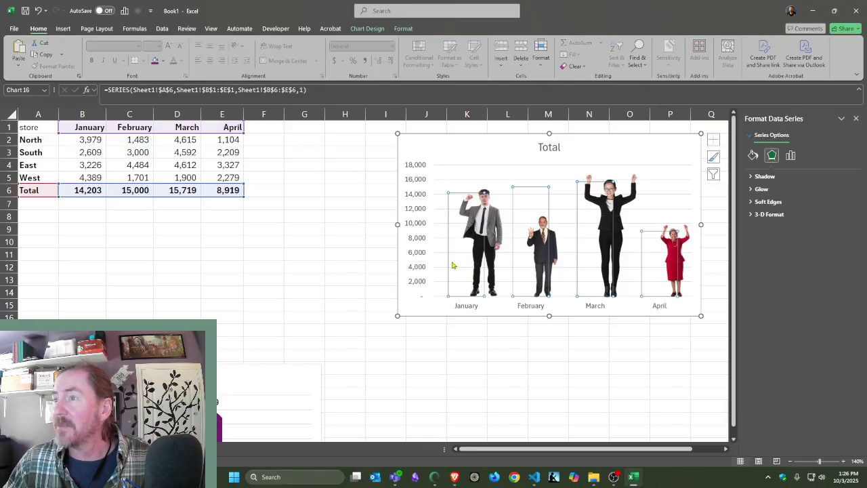
{"action": "left_click", "coordinate": [753, 155]}
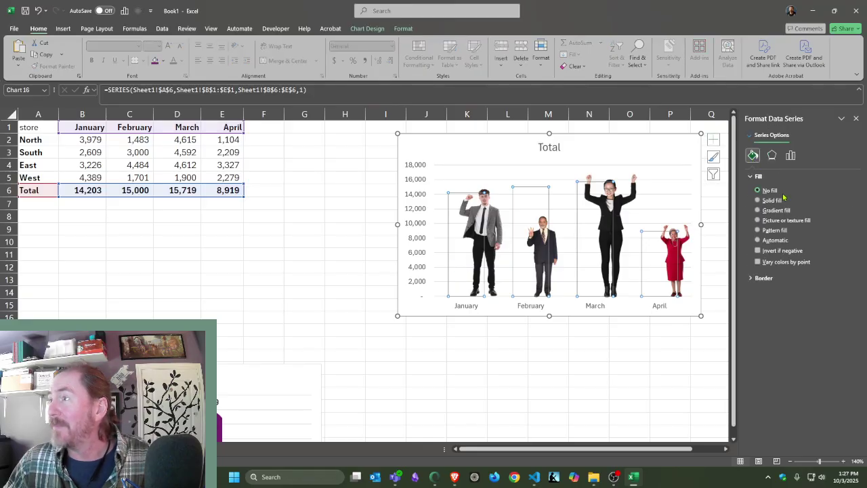
{"action": "left_click", "coordinate": [772, 201]}
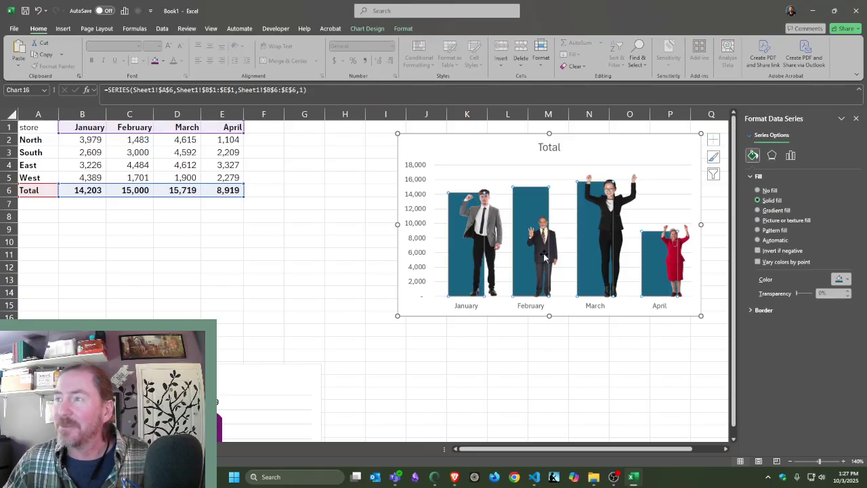
Undo the test changes to restore the February total's SUM formula and the original blue column fill
{"action": "left_click", "coordinate": [346, 259]}
{"action": "key", "text": "ctrl+z"}
{"action": "key", "text": "ctrl+z"}
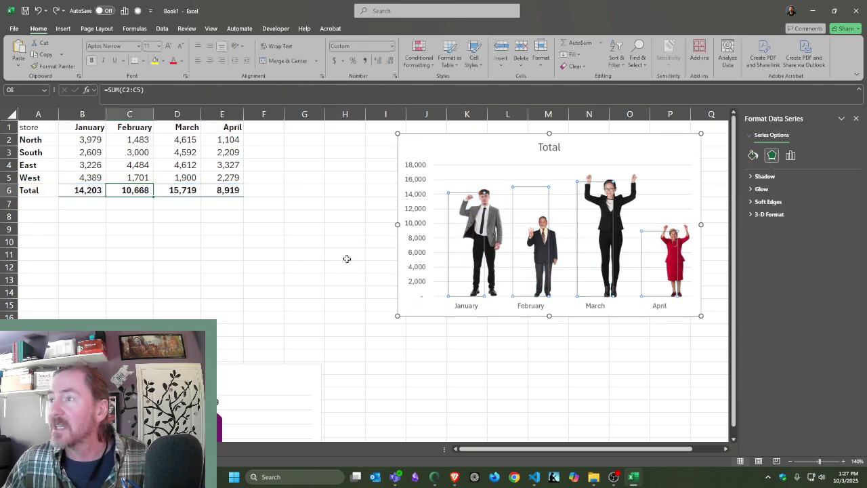
{"action": "key", "text": "ctrl+z"}
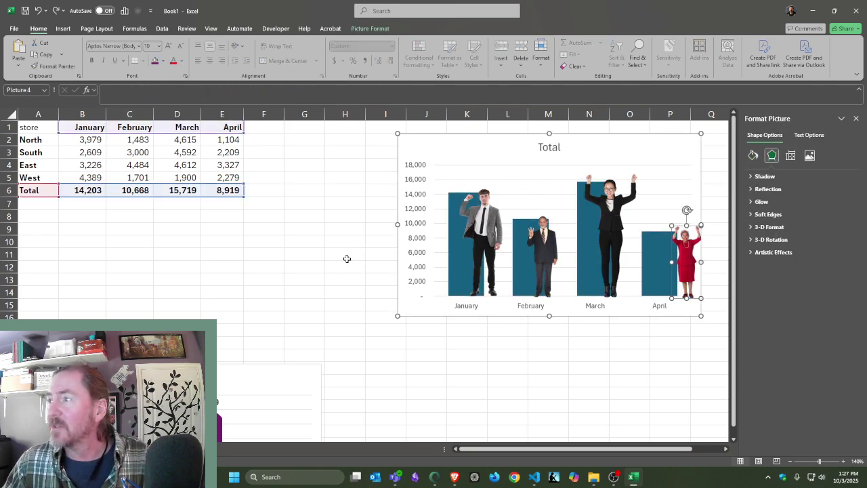
{"action": "key", "text": "ctrl+z"}
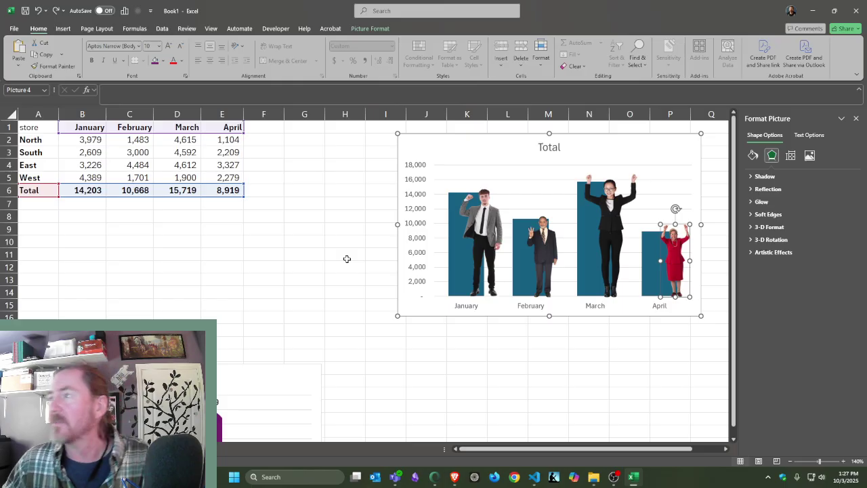
{"action": "left_click", "coordinate": [457, 370]}
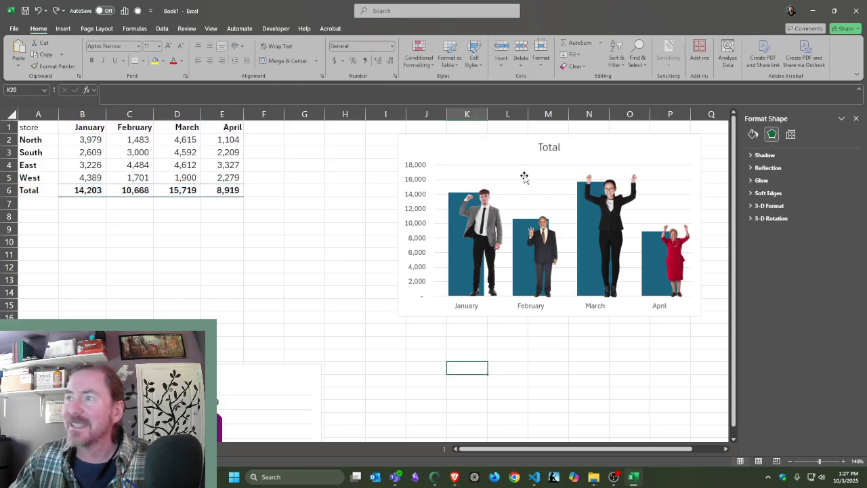
Delete the vertical value axis from the people chart and add data labels to the Total series
{"action": "left_click", "coordinate": [419, 197]}
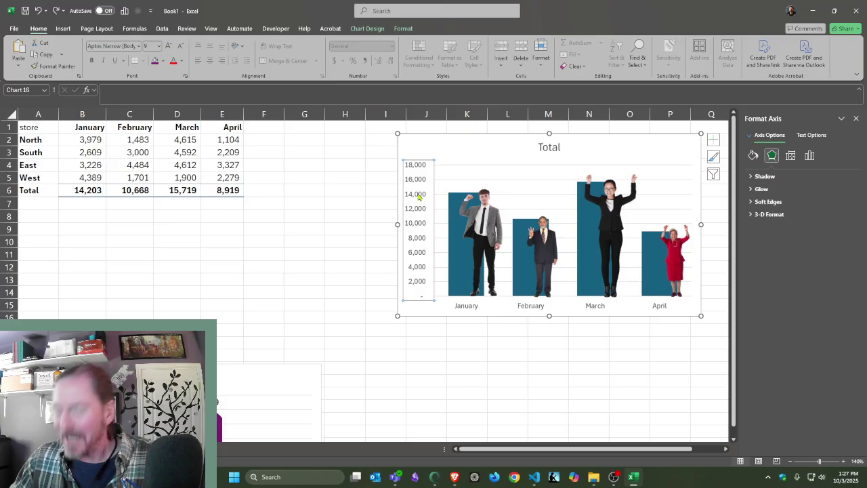
{"action": "key", "text": "Delete"}
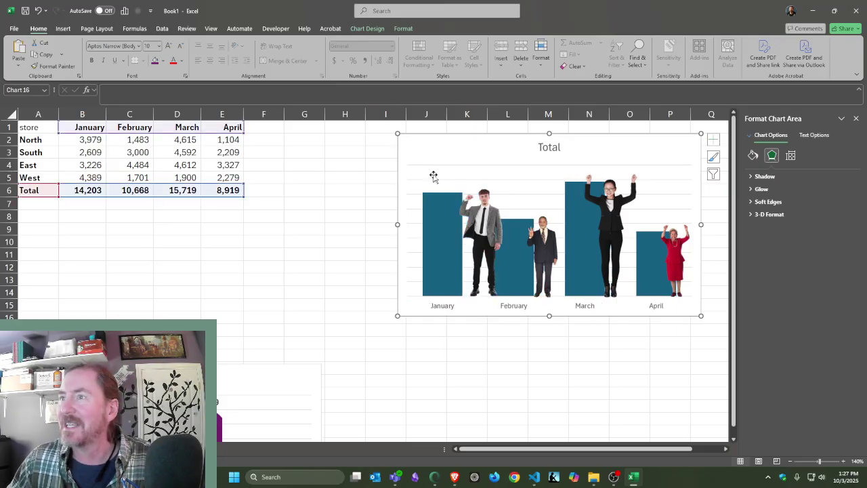
{"action": "right_click", "coordinate": [437, 212]}
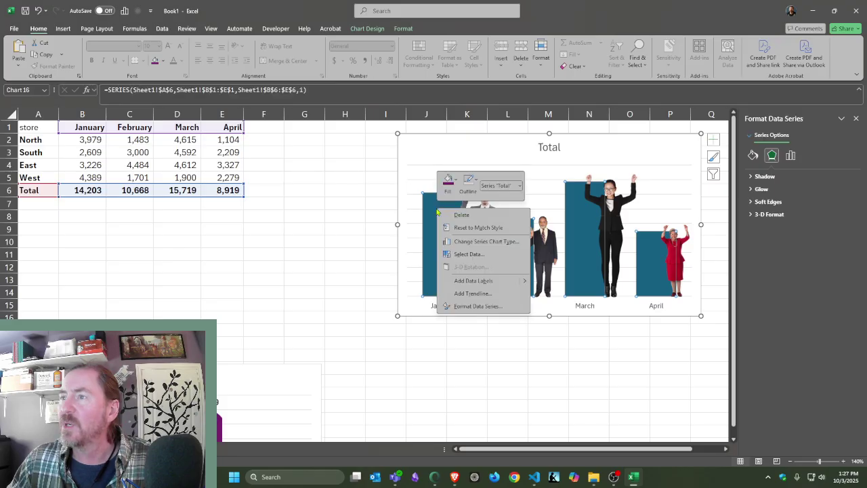
{"action": "left_click", "coordinate": [467, 281]}
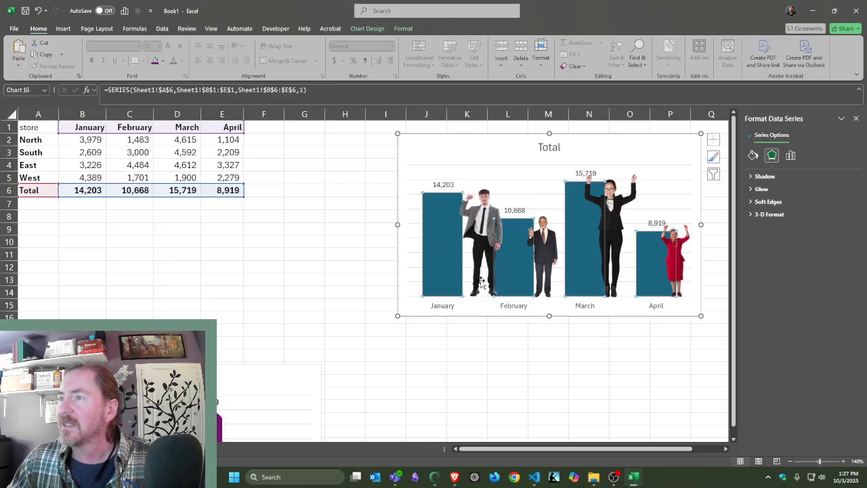
Set the people chart's data labels to 11 pt bold
{"action": "left_click", "coordinate": [442, 185]}
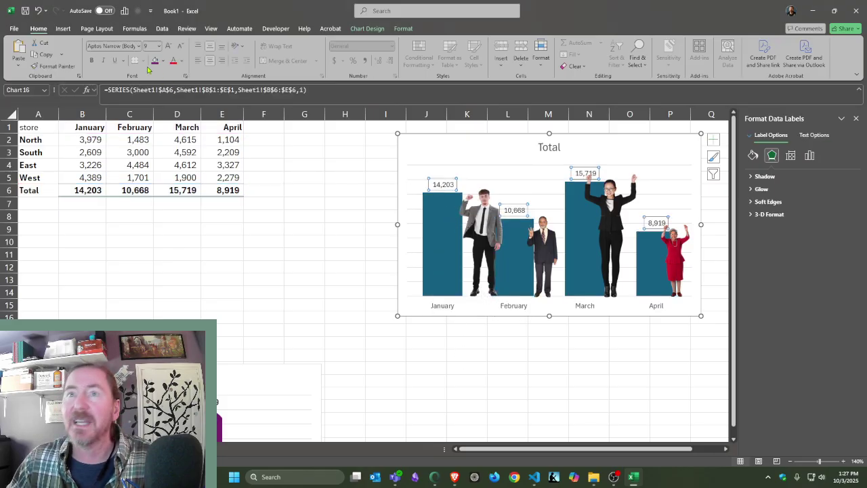
{"action": "left_click", "coordinate": [169, 46]}
{"action": "left_click", "coordinate": [169, 46]}
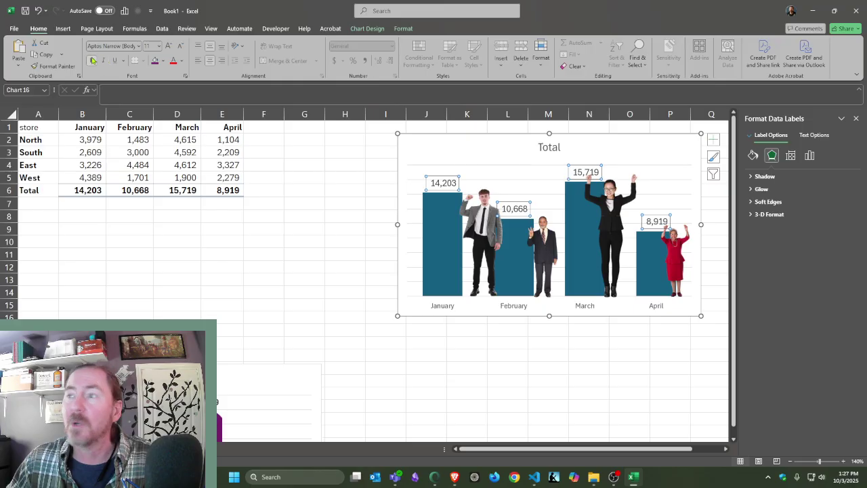
{"action": "left_click", "coordinate": [93, 60]}
{"action": "left_click", "coordinate": [390, 305]}
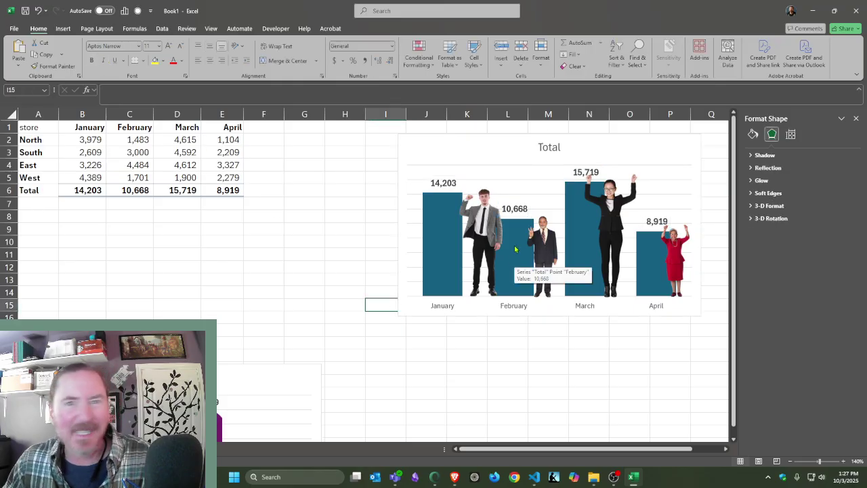
Shift the four people pictures to overlap the sides of their January to April columns
{"action": "left_click_drag", "start_coordinate": [492, 231], "coordinate": [465, 228]}
{"action": "left_click_drag", "start_coordinate": [544, 248], "coordinate": [536, 246]}
{"action": "left_click_drag", "start_coordinate": [618, 235], "coordinate": [613, 234]}
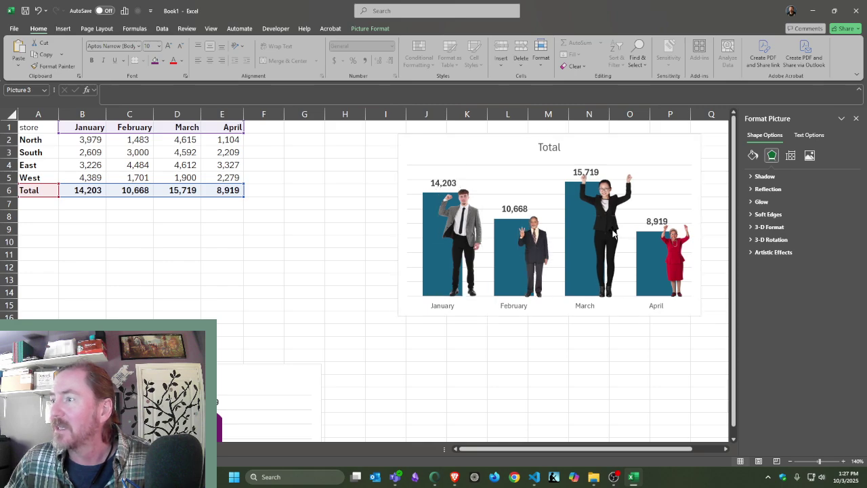
{"action": "left_click", "coordinate": [675, 249]}
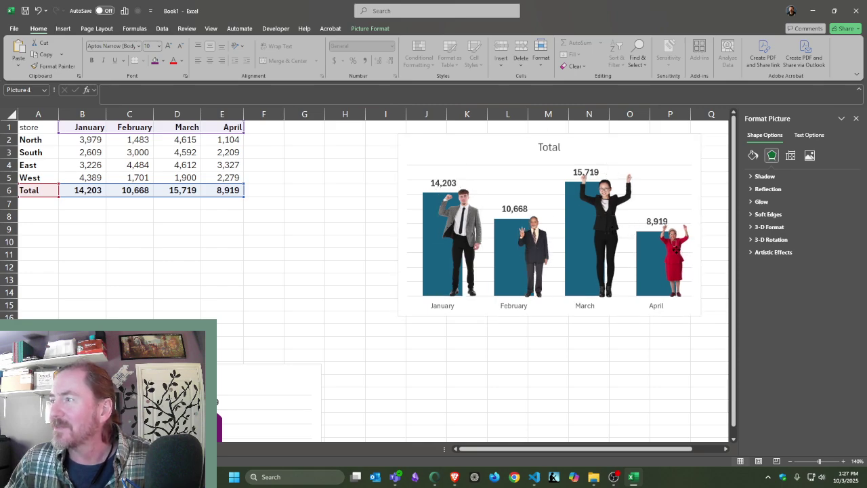
{"action": "left_click_drag", "start_coordinate": [676, 250], "coordinate": [676, 249]}
{"action": "left_click", "coordinate": [621, 373]}
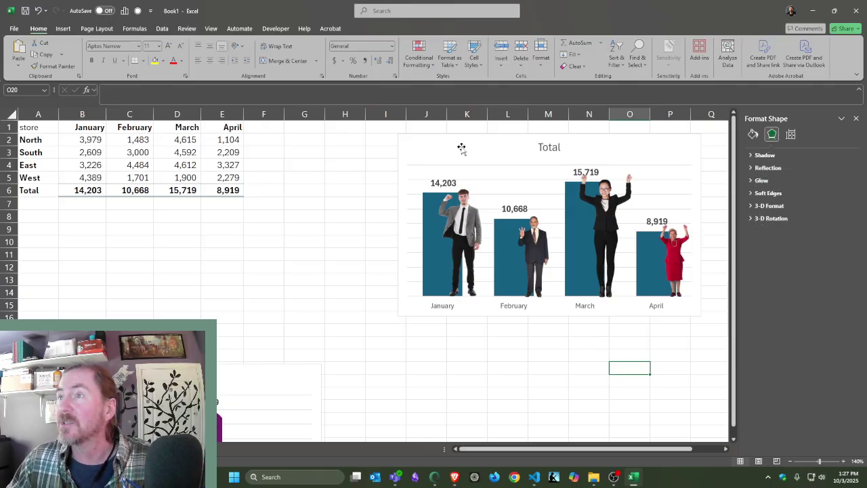
Move the people chart up slightly and place the purple custom-shape chart beside it, level with its upper edge
{"action": "mouse_move", "coordinate": [461, 148]}
{"action": "left_mouse_down"}
{"action": "mouse_move", "coordinate": [232, 199]}
{"action": "mouse_move", "coordinate": [261, 157]}
{"action": "mouse_move", "coordinate": [221, 151]}
{"action": "mouse_move", "coordinate": [459, 139]}
{"action": "left_mouse_up"}
{"action": "left_click_drag", "start_coordinate": [240, 383], "coordinate": [304, 141]}
{"action": "left_click", "coordinate": [411, 330]}
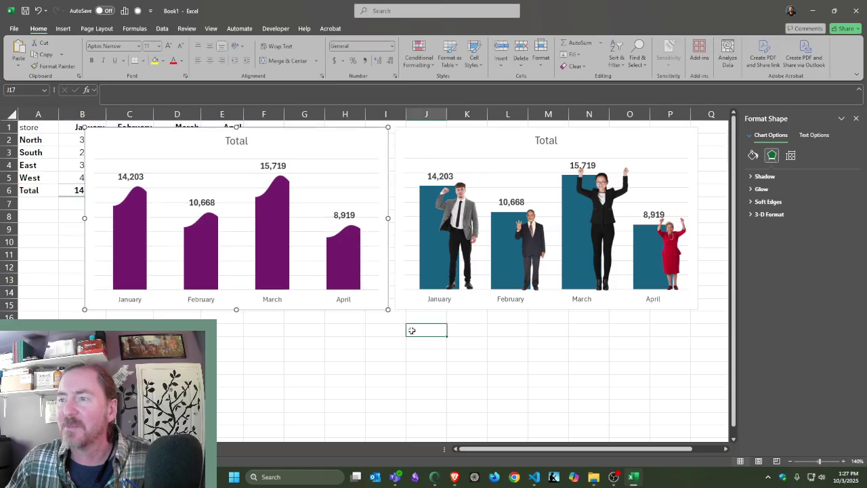